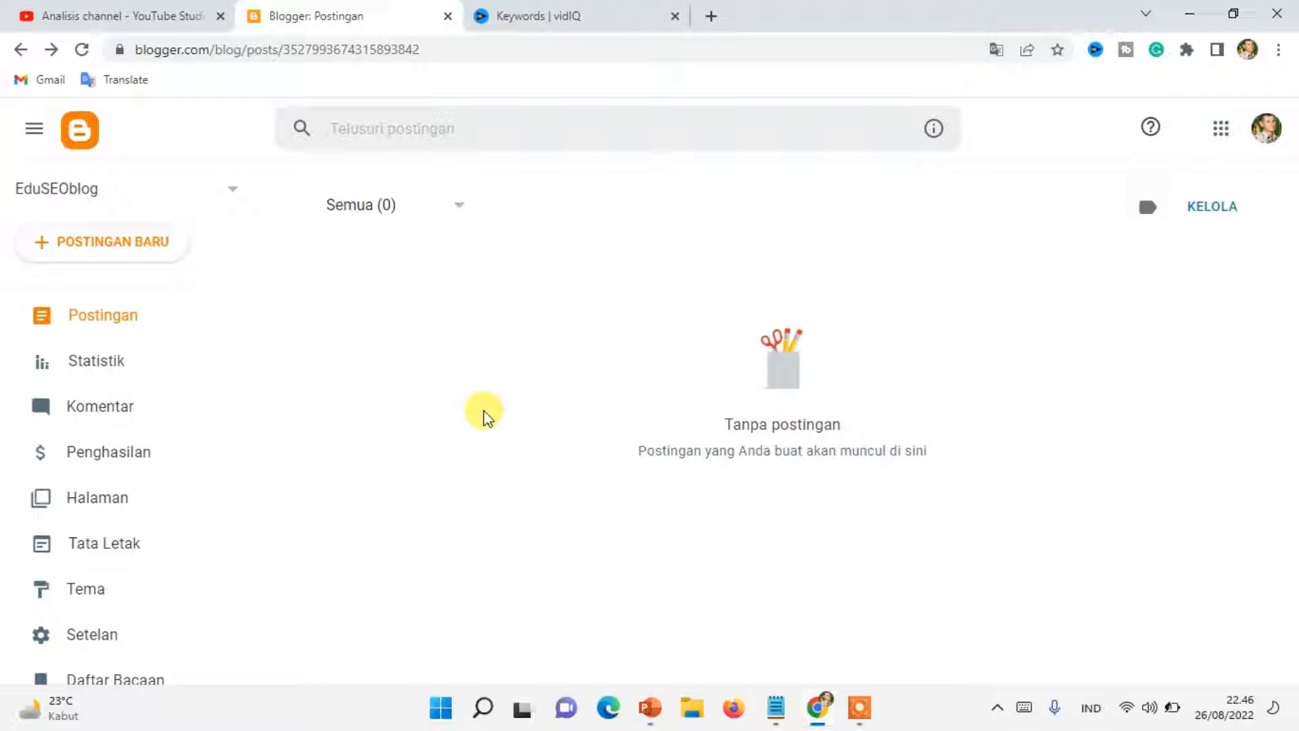
Bring the Notepad notes in front of the Blogger posts page and make the notes window slightly narrower.
{"action": "mouse_move", "coordinate": [783, 699]}
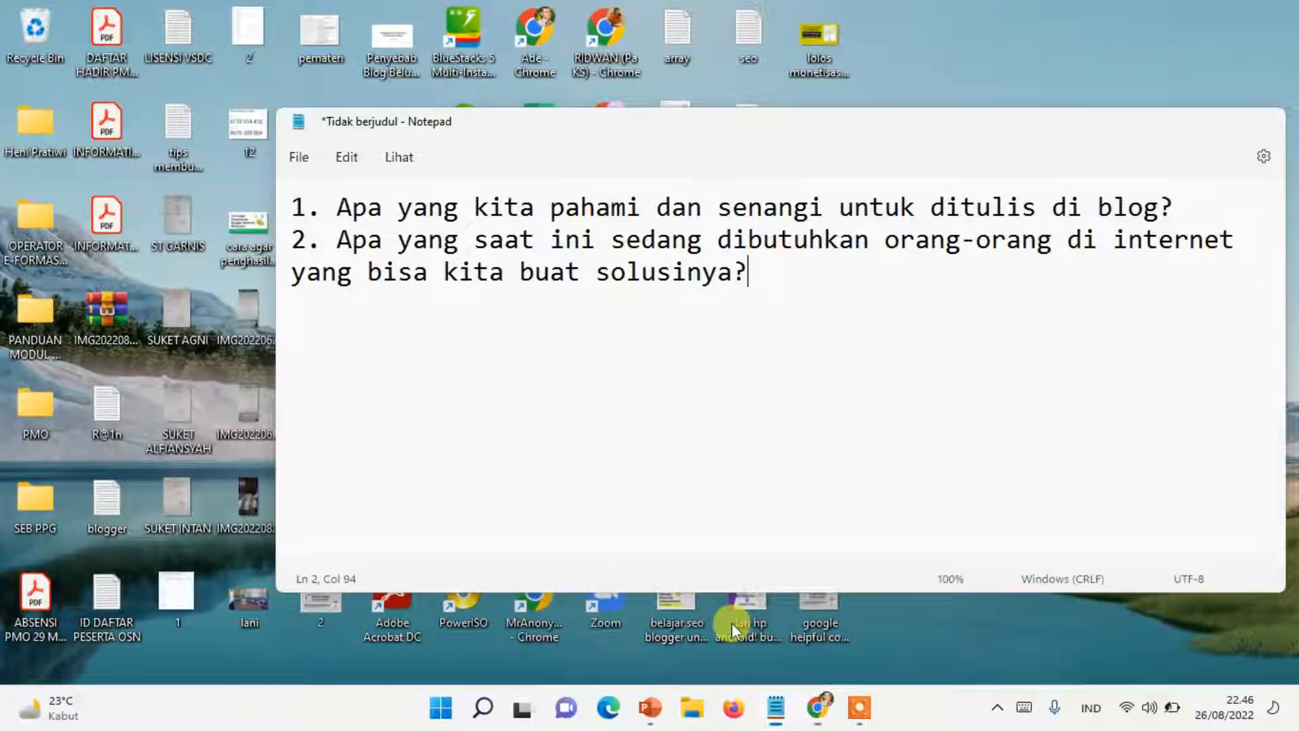
{"action": "left_click", "coordinate": [732, 623]}
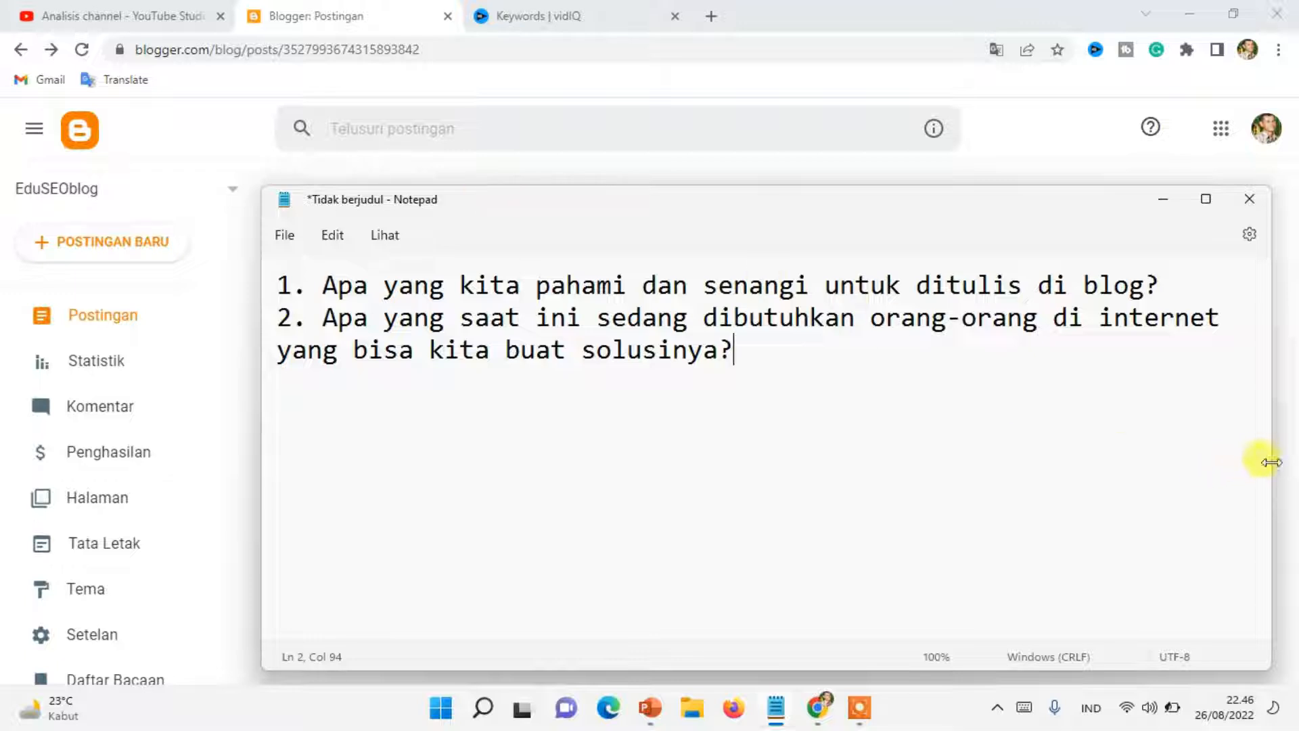
{"action": "key", "text": "Return"}
{"action": "key", "text": "Return"}
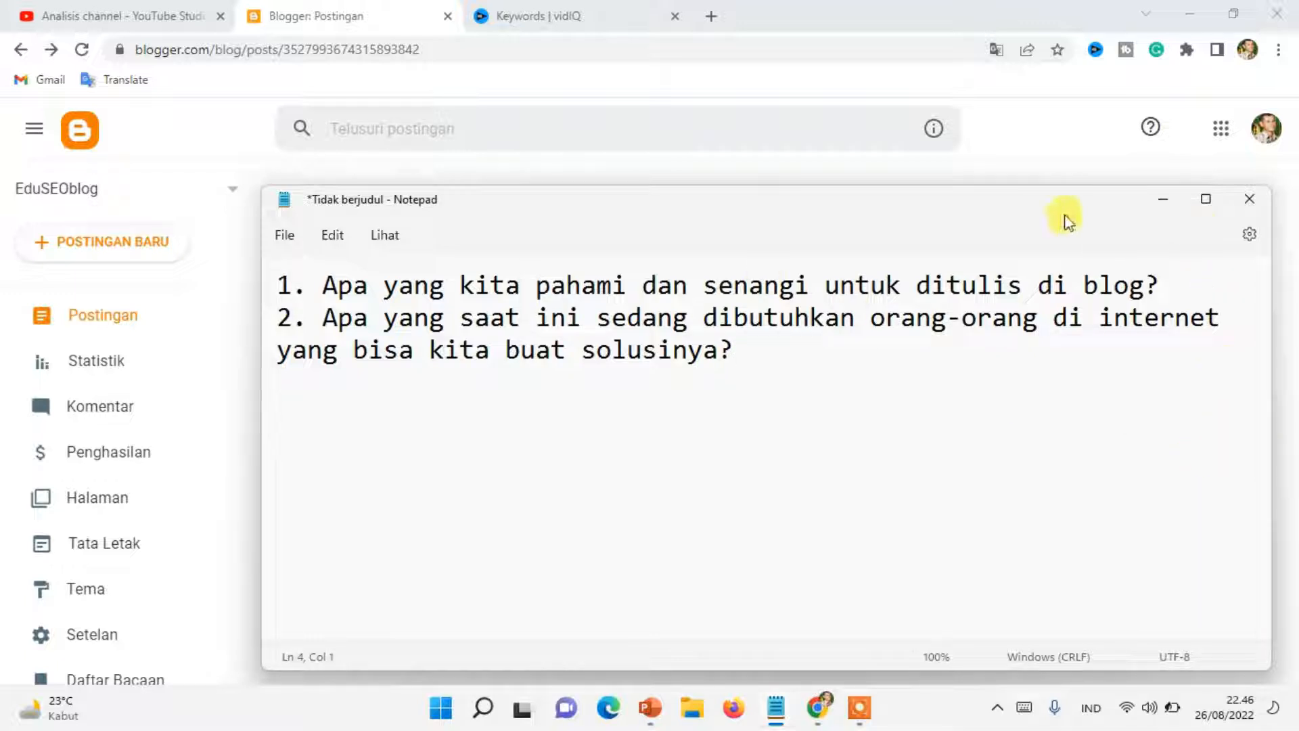
{"action": "left_click_drag", "start_coordinate": [259, 408], "coordinate": [329, 408]}
{"action": "left_click_drag", "start_coordinate": [613, 206], "coordinate": [539, 204]}
Review the first question in the notes, about what one understands and enjoys writing on a blog.
{"action": "left_click_drag", "start_coordinate": [272, 282], "coordinate": [1150, 318]}
{"action": "left_click", "coordinate": [595, 372]}
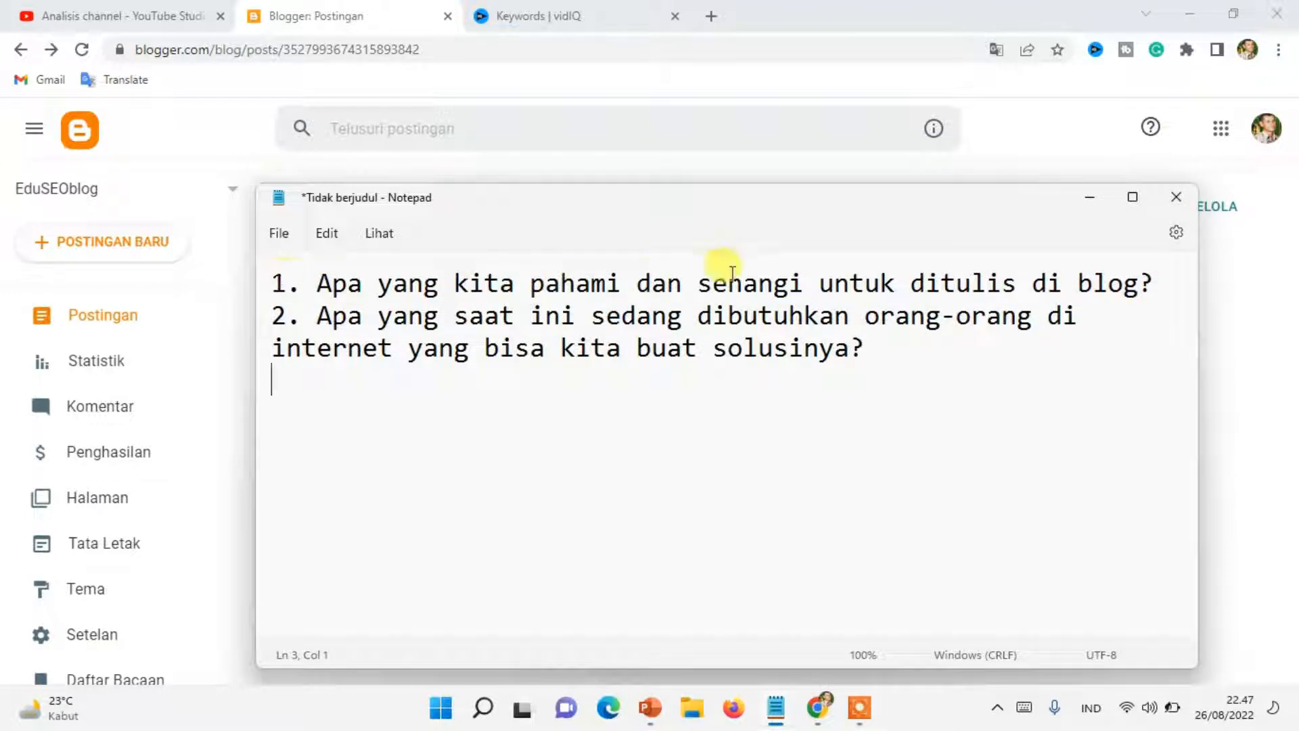
{"action": "mouse_move", "coordinate": [1161, 280]}
{"action": "left_mouse_down"}
{"action": "mouse_move", "coordinate": [270, 278]}
{"action": "mouse_move", "coordinate": [1162, 283]}
{"action": "mouse_move", "coordinate": [277, 286]}
{"action": "mouse_move", "coordinate": [1146, 290]}
{"action": "left_mouse_up"}
{"action": "left_click", "coordinate": [271, 277]}
{"action": "left_click", "coordinate": [1161, 282]}
{"action": "left_click", "coordinate": [277, 288]}
{"action": "left_click", "coordinate": [1113, 284]}
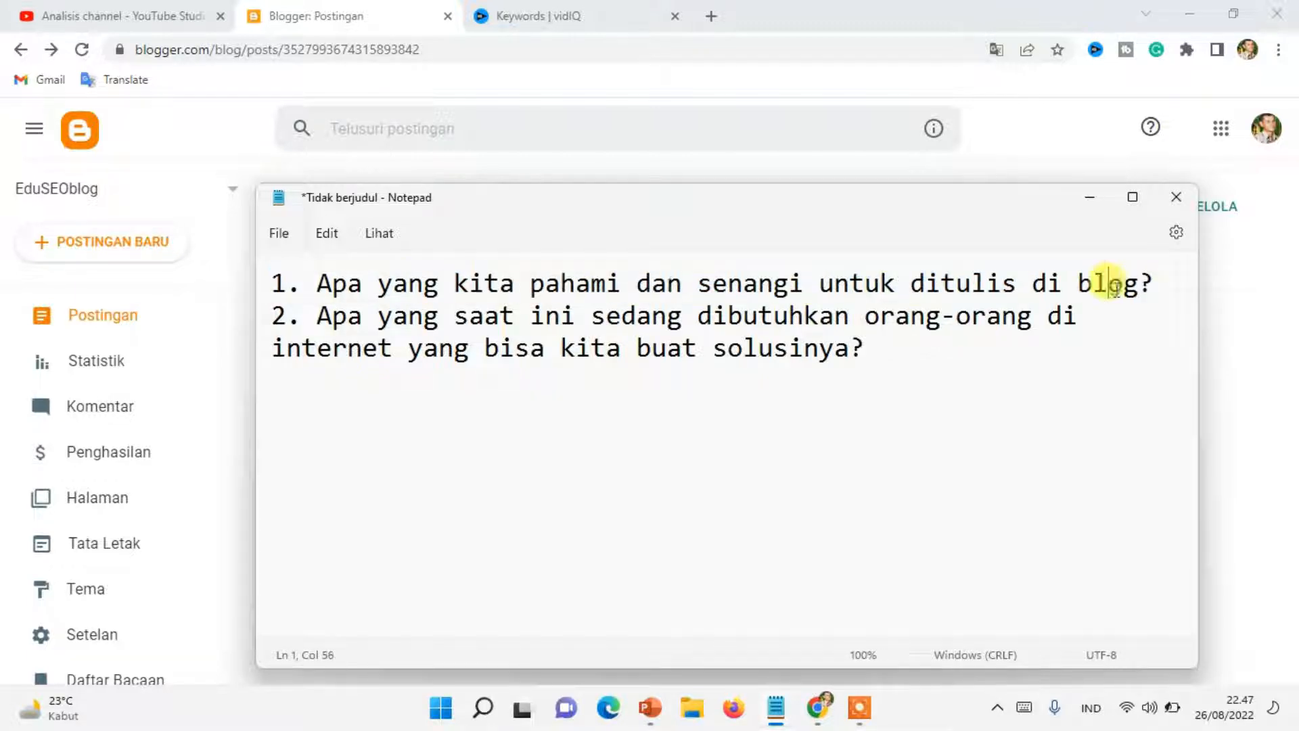
Review the second question in the notes, about what people on the internet currently need solutions for.
{"action": "left_click_drag", "start_coordinate": [272, 314], "coordinate": [903, 336]}
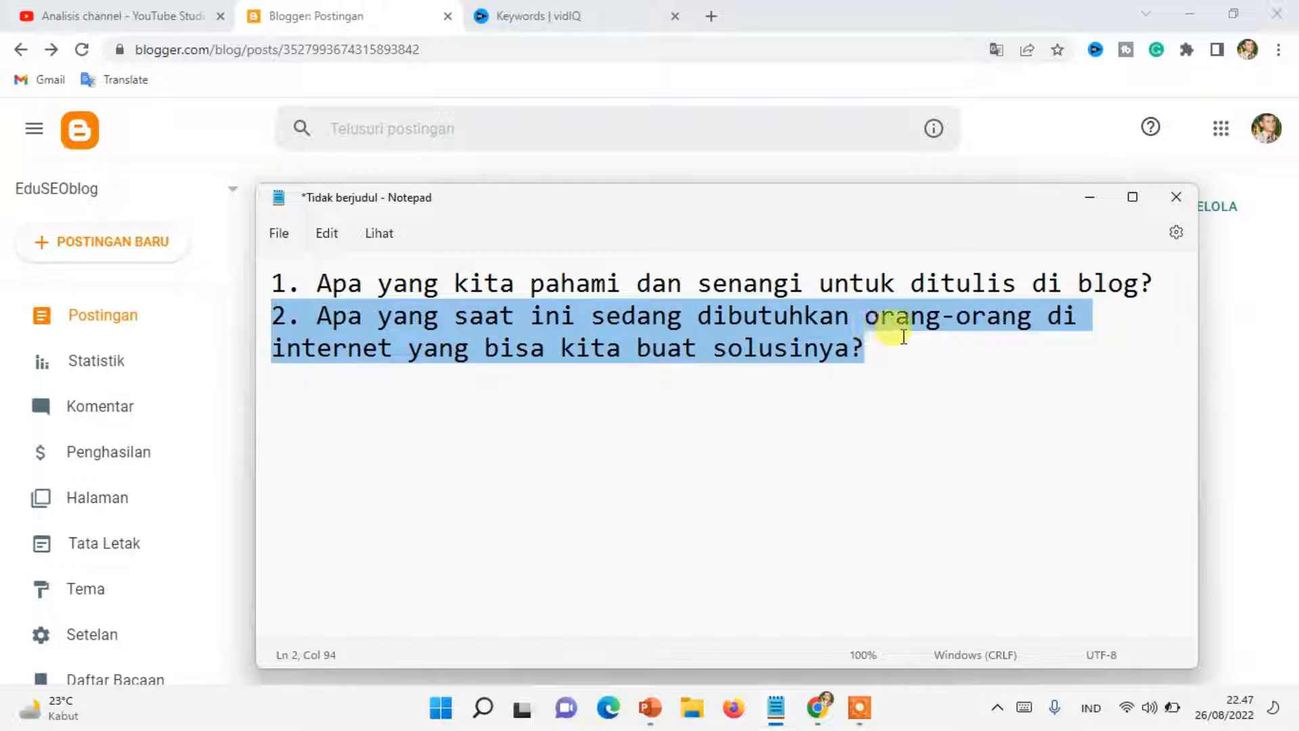
{"action": "left_click", "coordinate": [696, 334]}
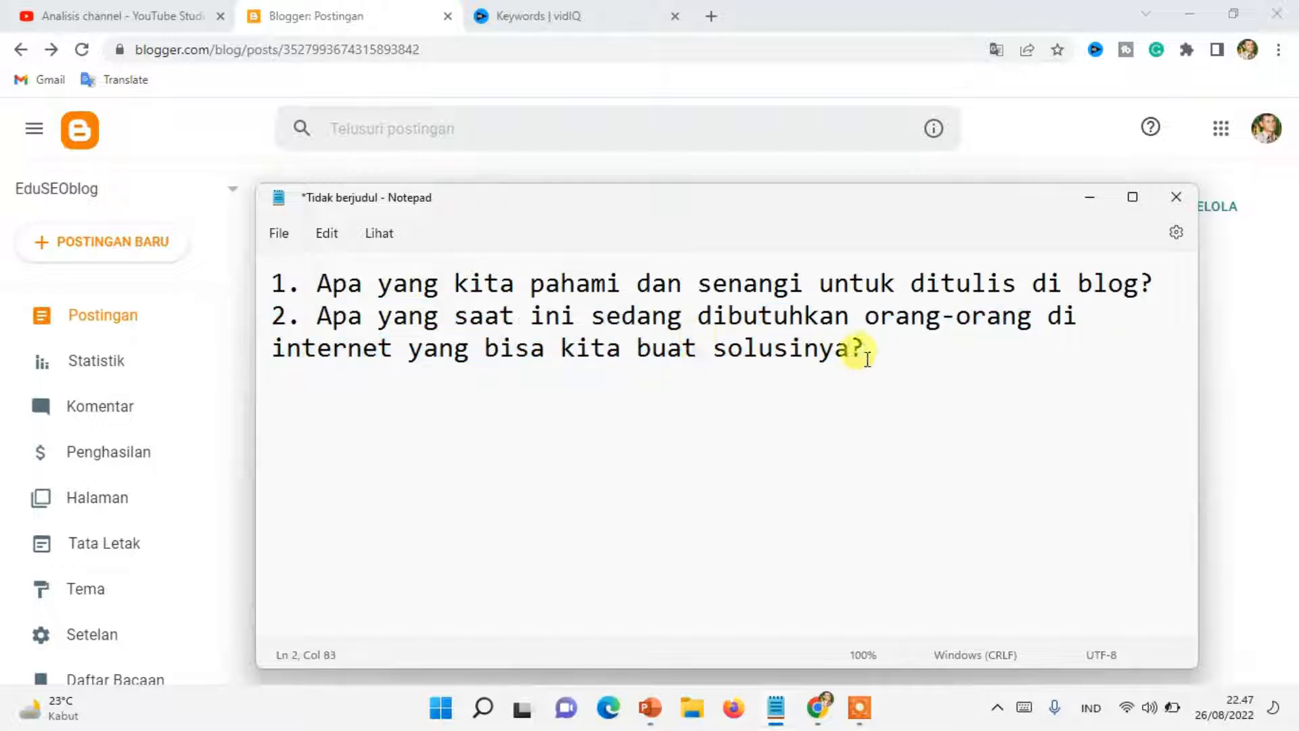
{"action": "left_click_drag", "start_coordinate": [870, 354], "coordinate": [438, 349]}
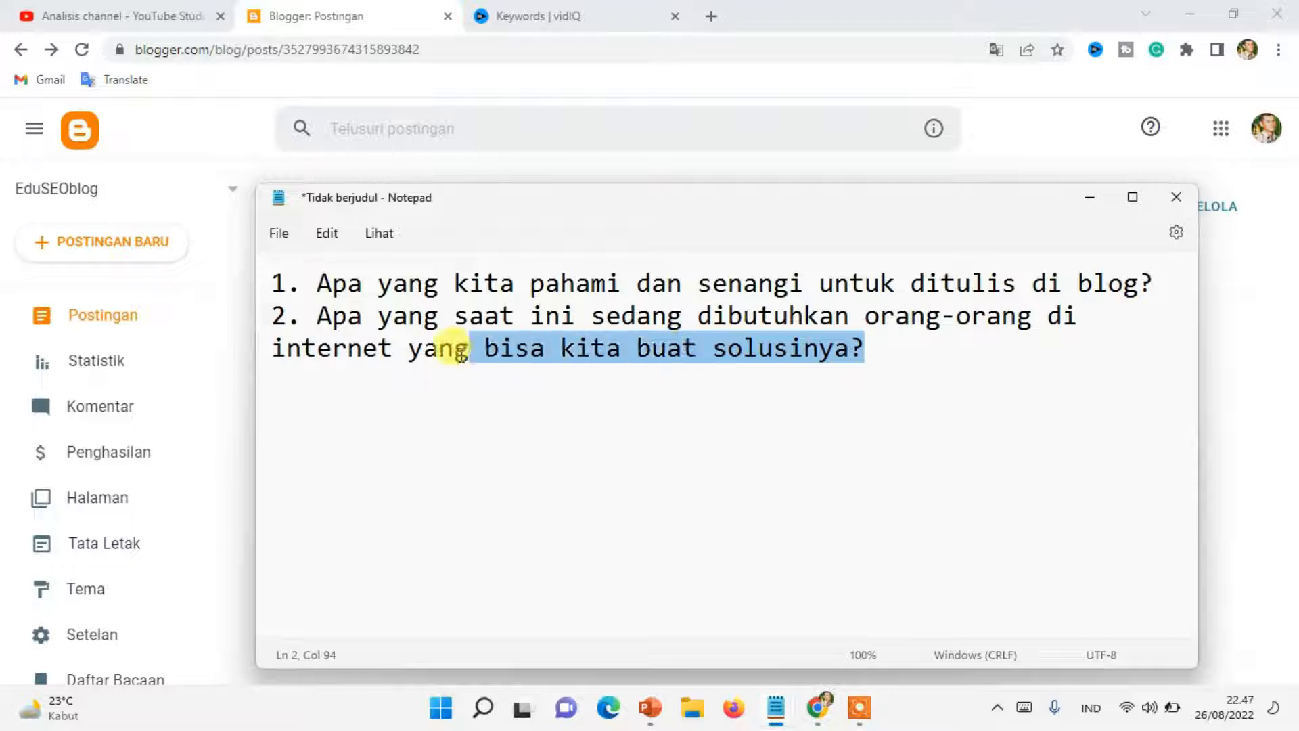
{"action": "left_click", "coordinate": [852, 349]}
{"action": "left_click_drag", "start_coordinate": [880, 349], "coordinate": [918, 368]}
{"action": "left_click", "coordinate": [274, 316]}
{"action": "left_click", "coordinate": [918, 369]}
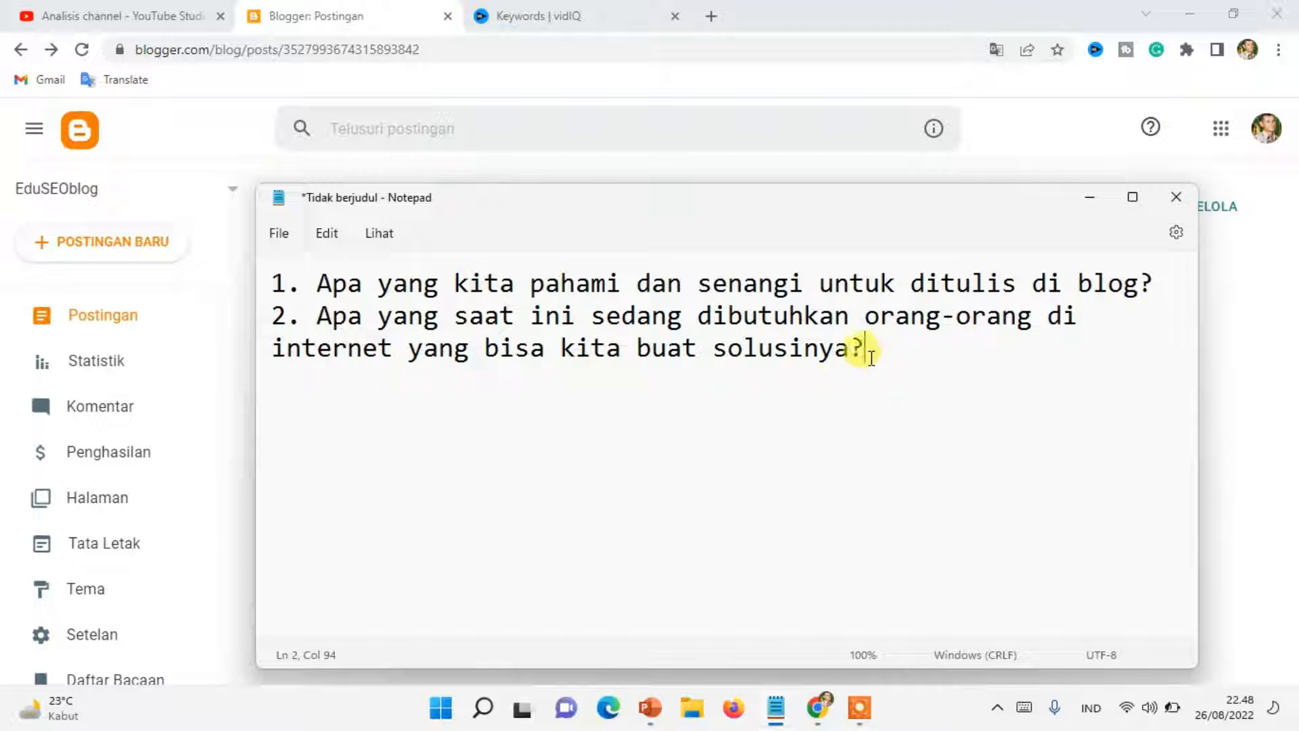
Go over both topic-selection questions in the notes together.
{"action": "left_click_drag", "start_coordinate": [274, 282], "coordinate": [894, 347]}
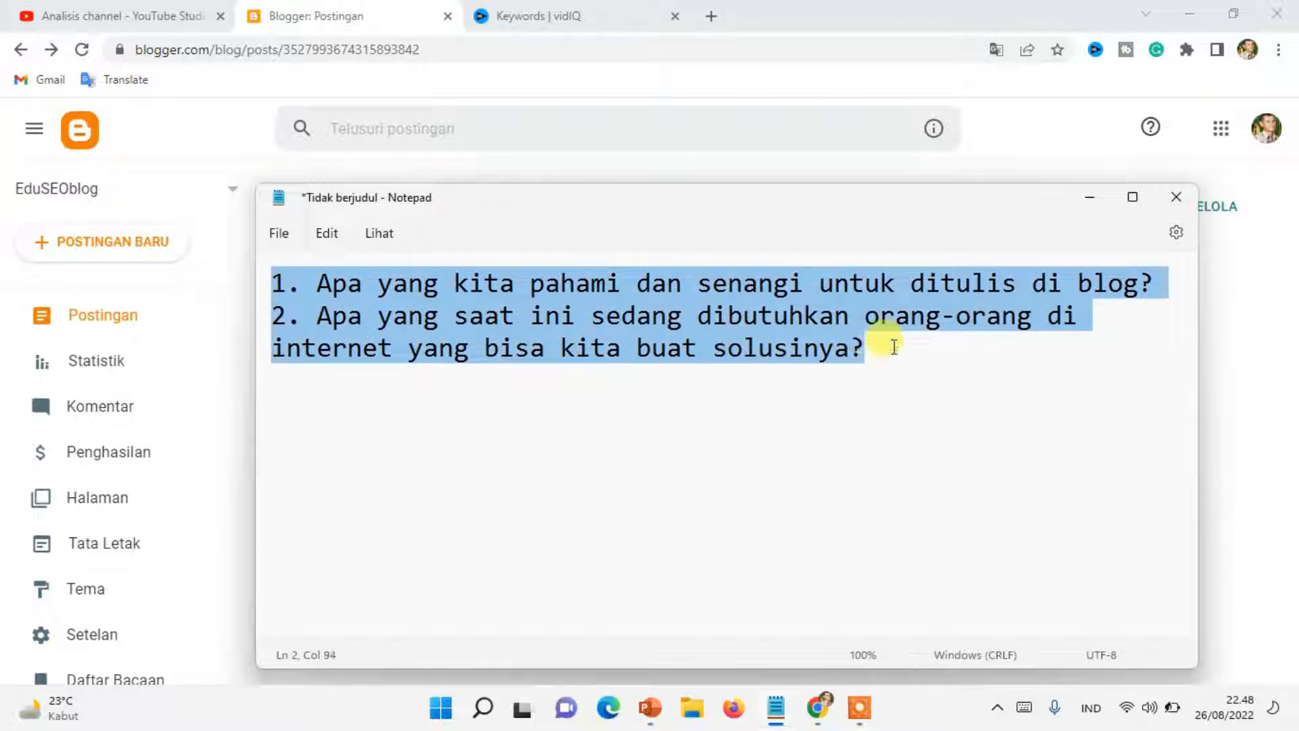
{"action": "left_click", "coordinate": [893, 353]}
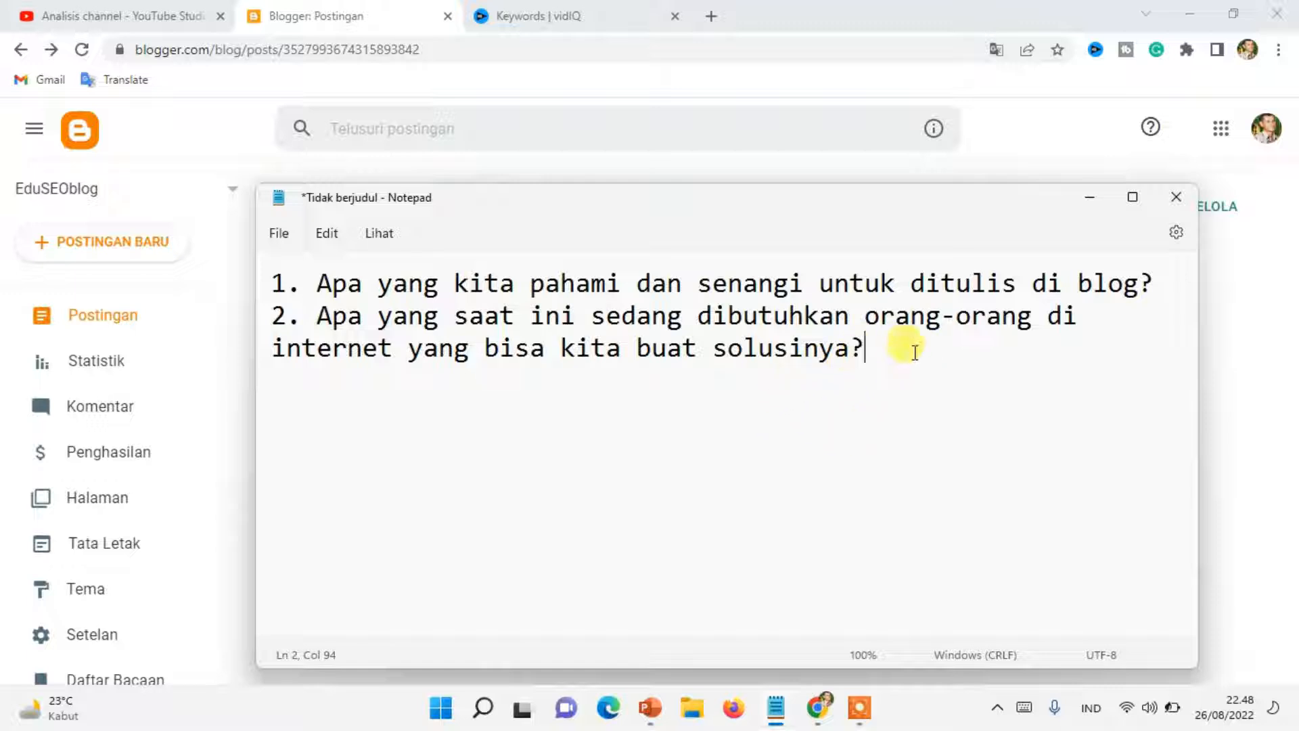
{"action": "key", "text": "Return"}
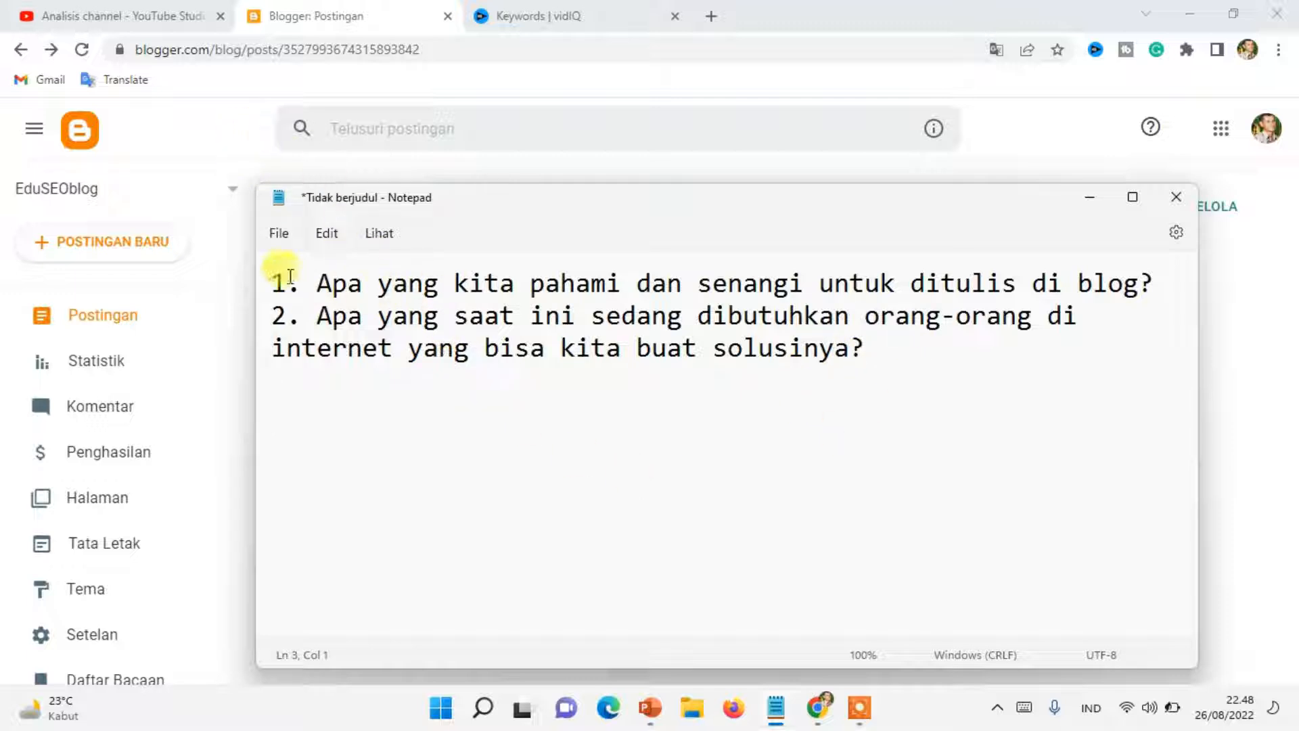
{"action": "mouse_move", "coordinate": [278, 281]}
{"action": "left_mouse_down"}
{"action": "mouse_move", "coordinate": [430, 311]}
{"action": "mouse_move", "coordinate": [875, 336]}
{"action": "mouse_move", "coordinate": [412, 347]}
{"action": "mouse_move", "coordinate": [273, 281]}
{"action": "left_mouse_up"}
{"action": "left_click", "coordinate": [877, 356]}
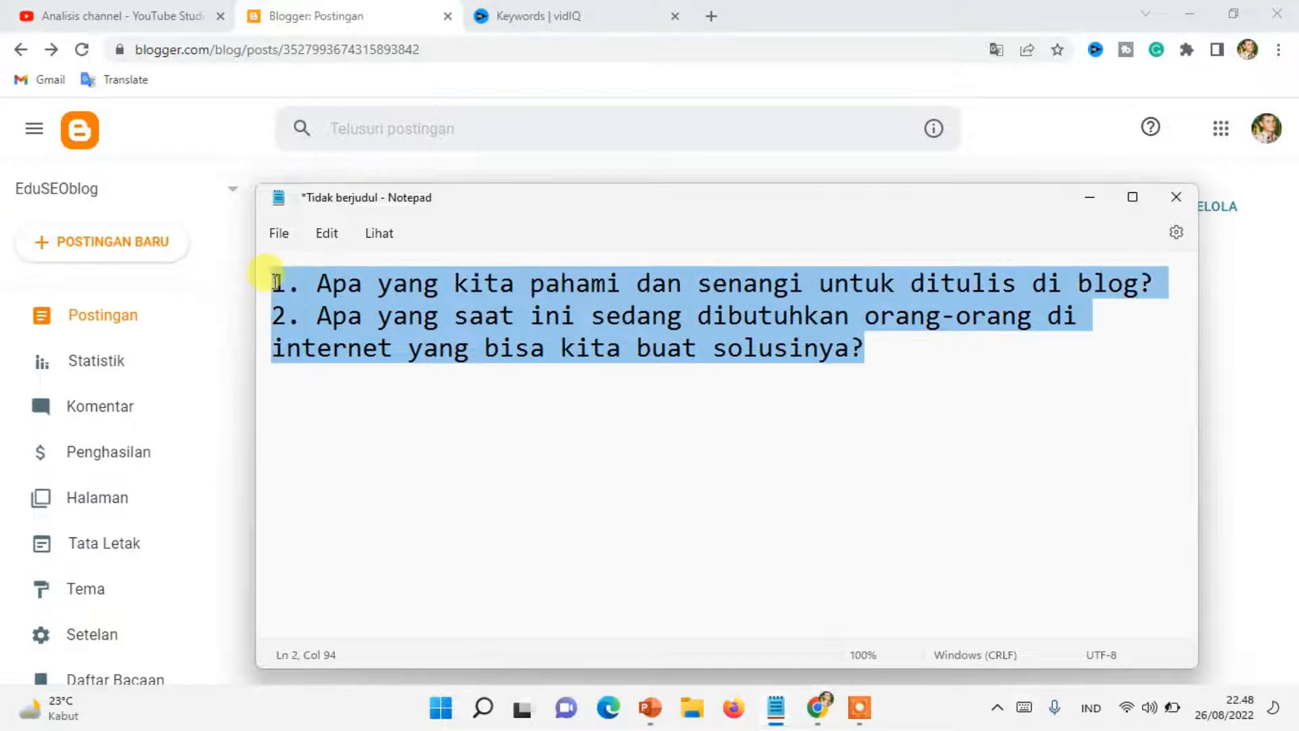
{"action": "left_click", "coordinate": [273, 282]}
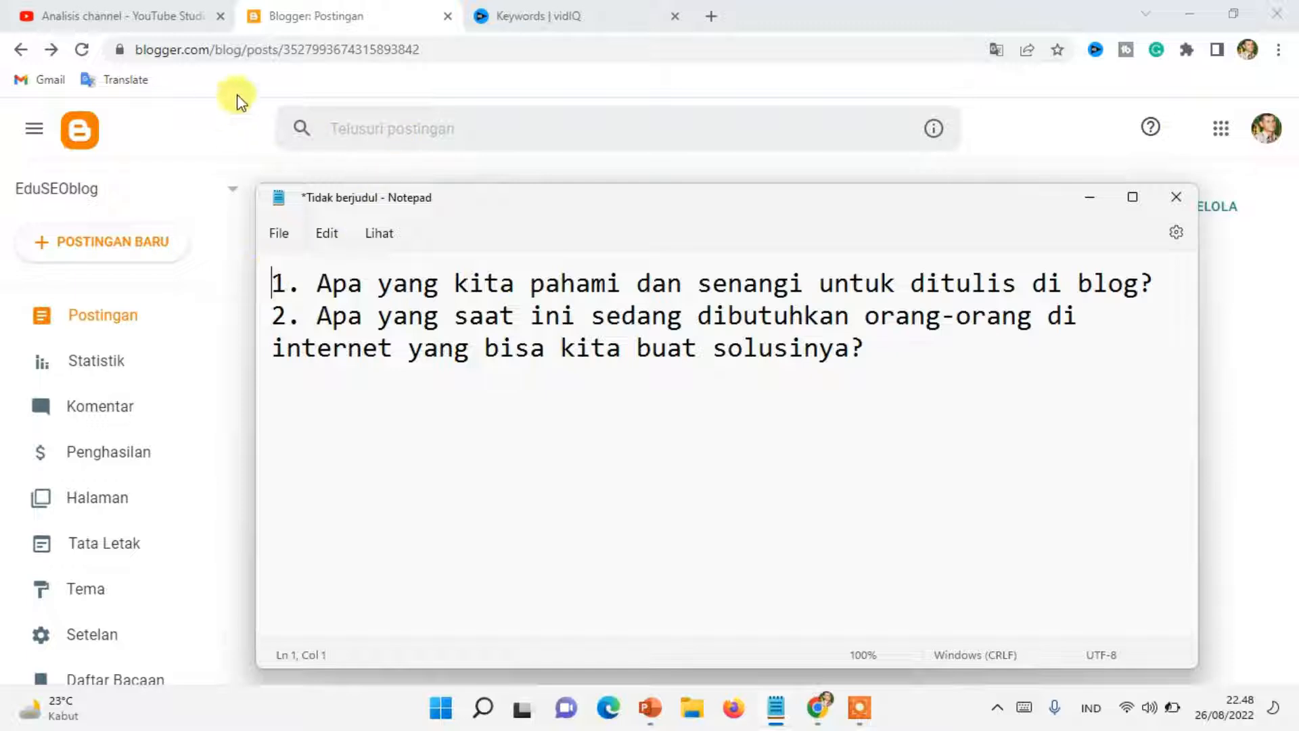
Create a new post in Blogger titled "Cara Mendapatkan Uang dari internet dengan mudah tanpa bikin konten".
{"action": "left_click", "coordinate": [254, 85]}
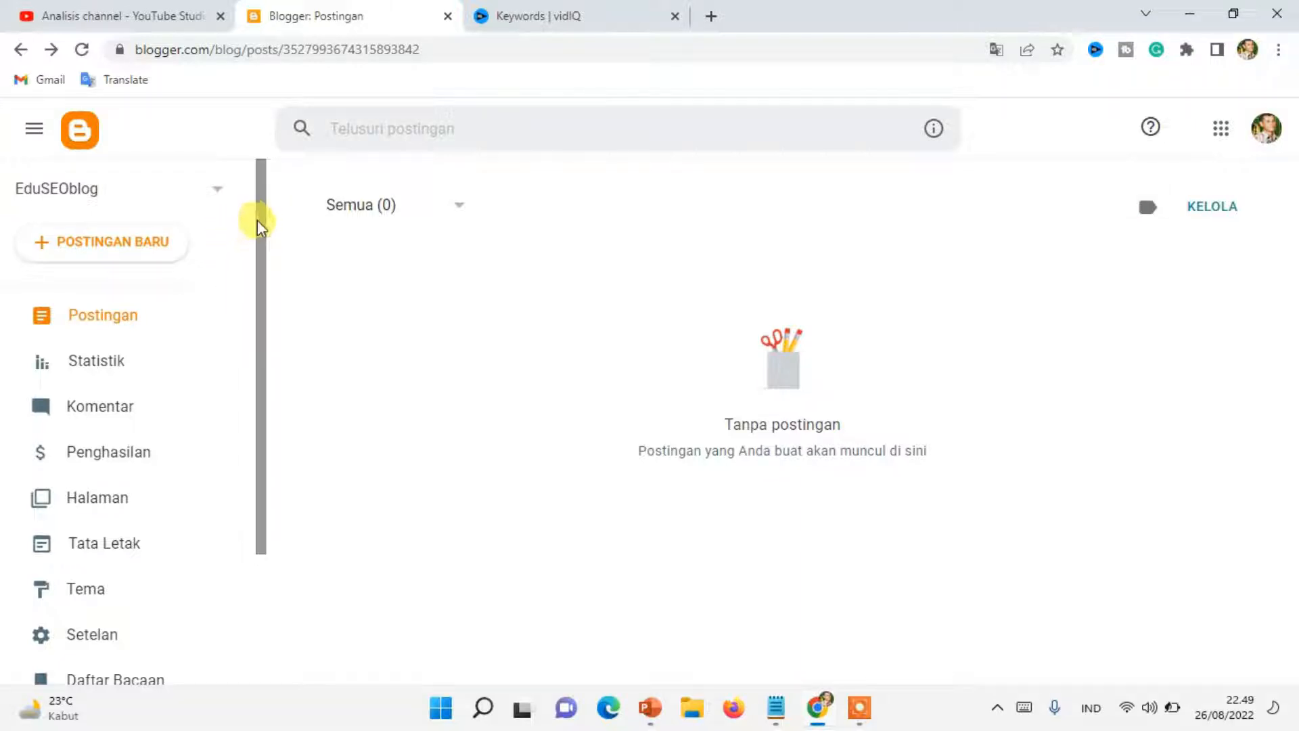
{"action": "left_click", "coordinate": [62, 251]}
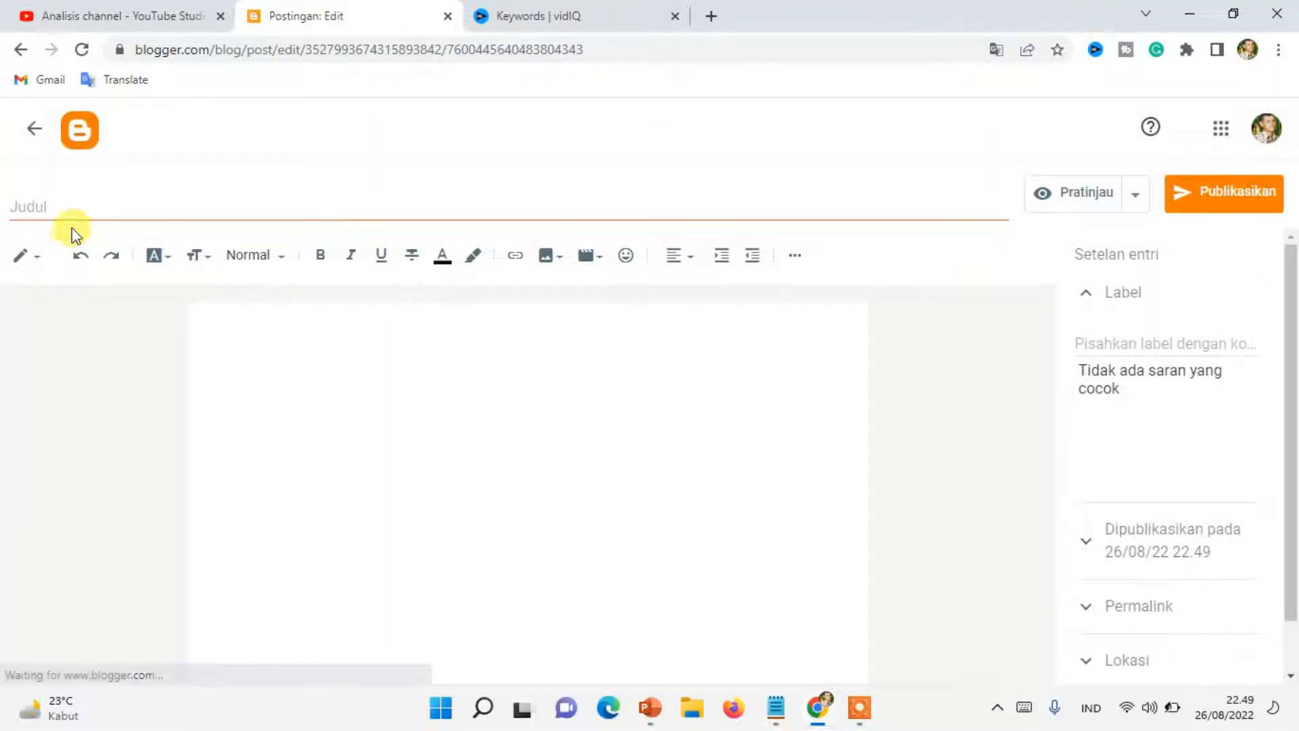
{"action": "left_click", "coordinate": [73, 201]}
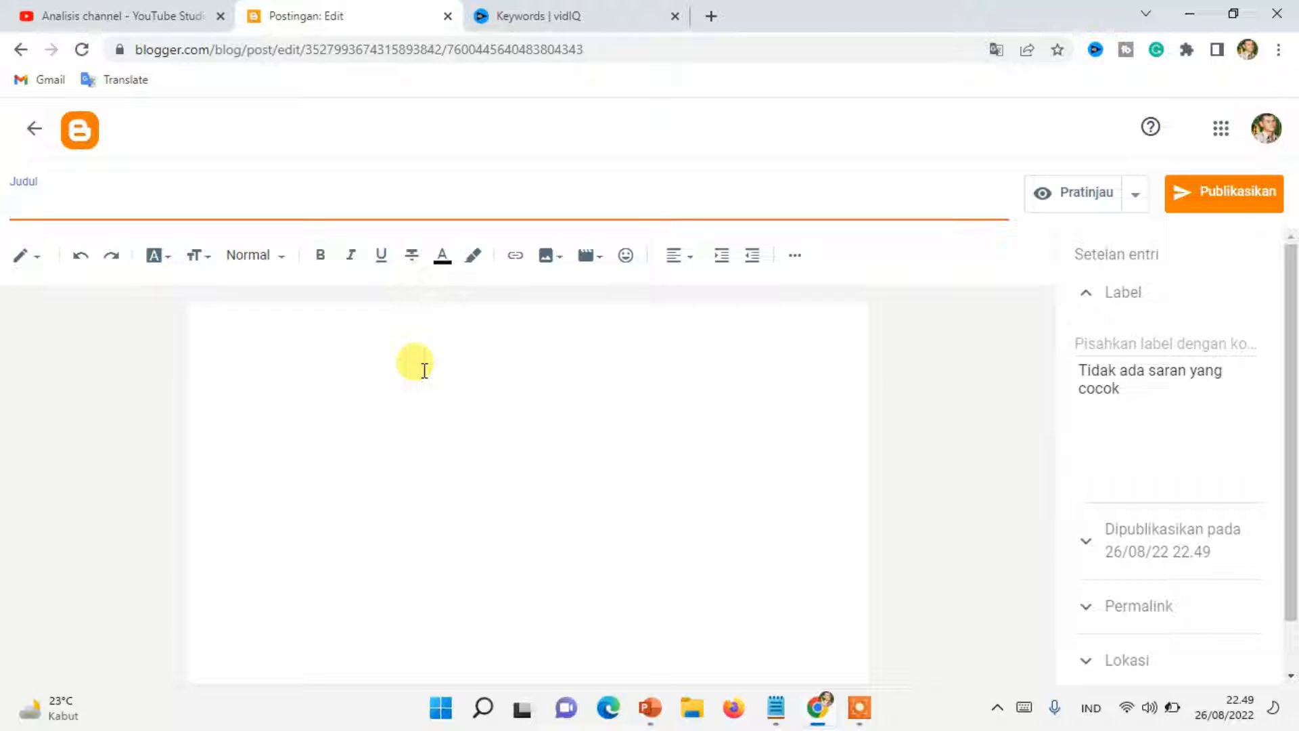
{"action": "type", "text": "Cara "}
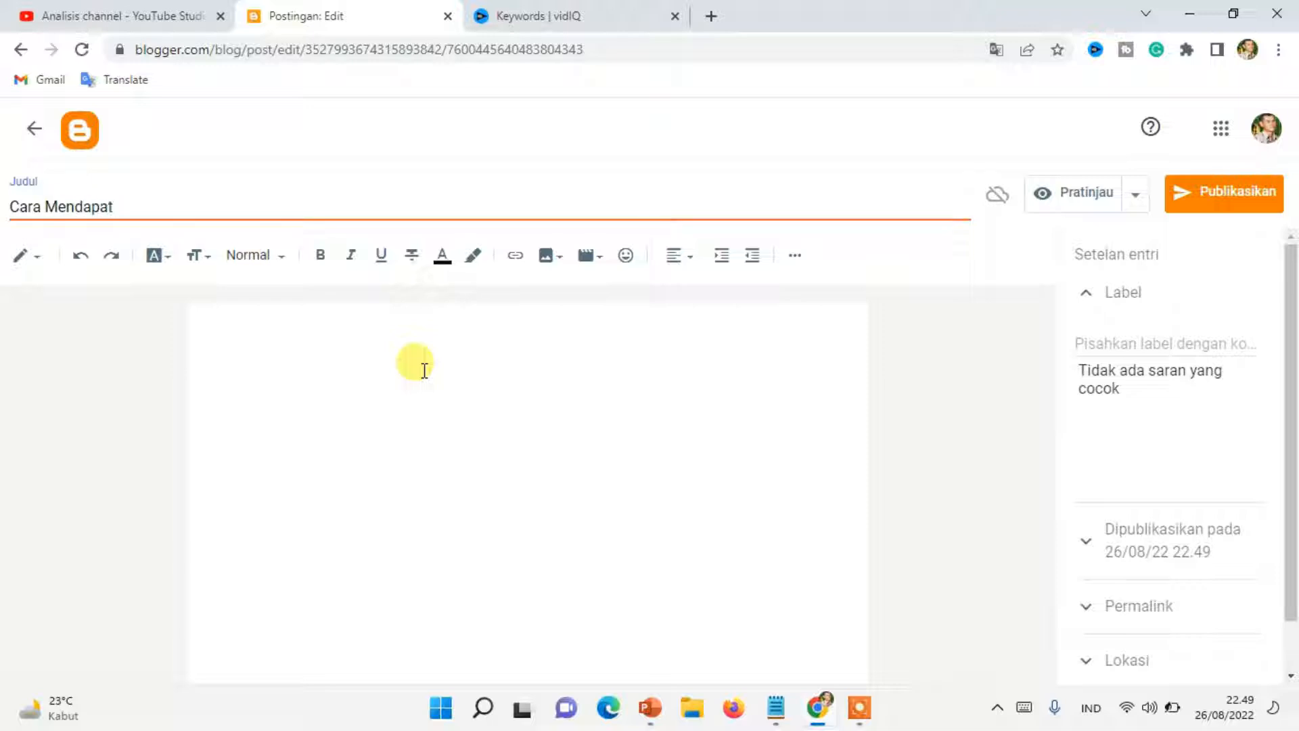
{"action": "type", "text": "Mendapatkan Uang dari internet dengan mudah"}
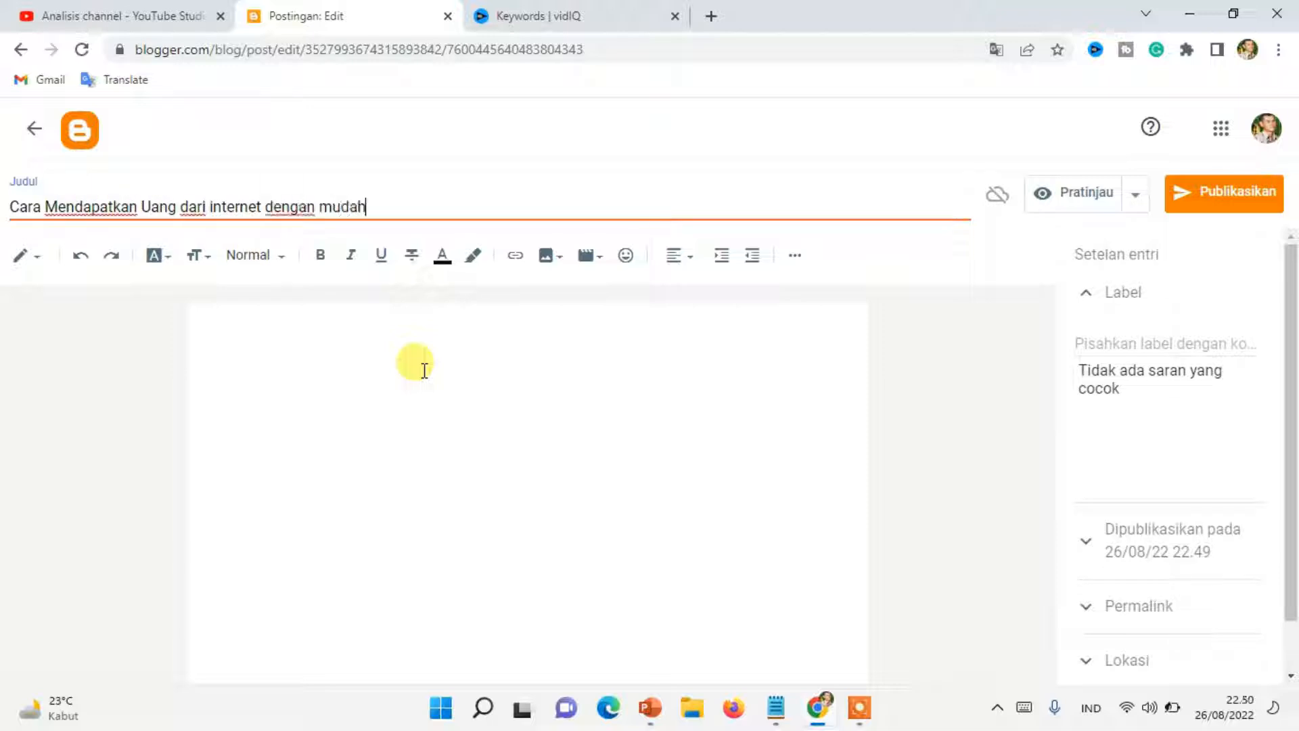
{"action": "type", "text": " tanpa bikin konten"}
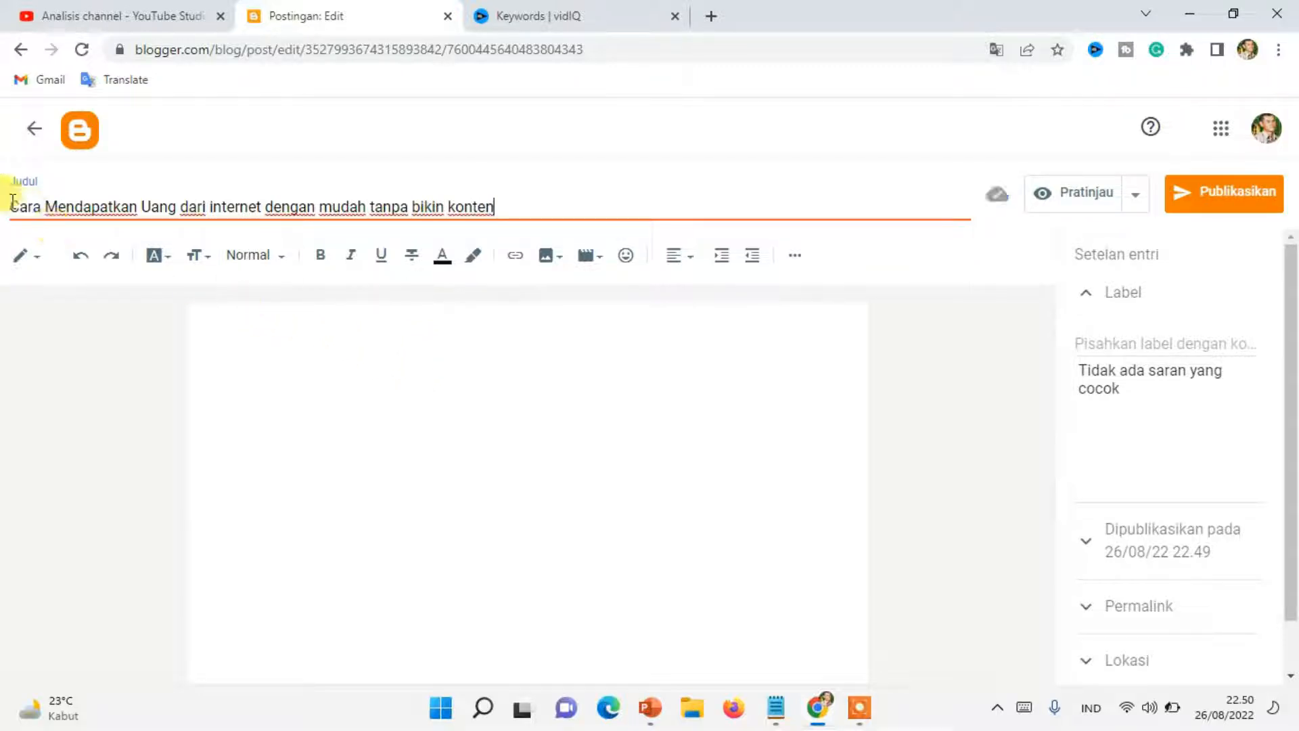
{"action": "left_click_drag", "start_coordinate": [13, 209], "coordinate": [516, 200]}
{"action": "left_click", "coordinate": [516, 200]}
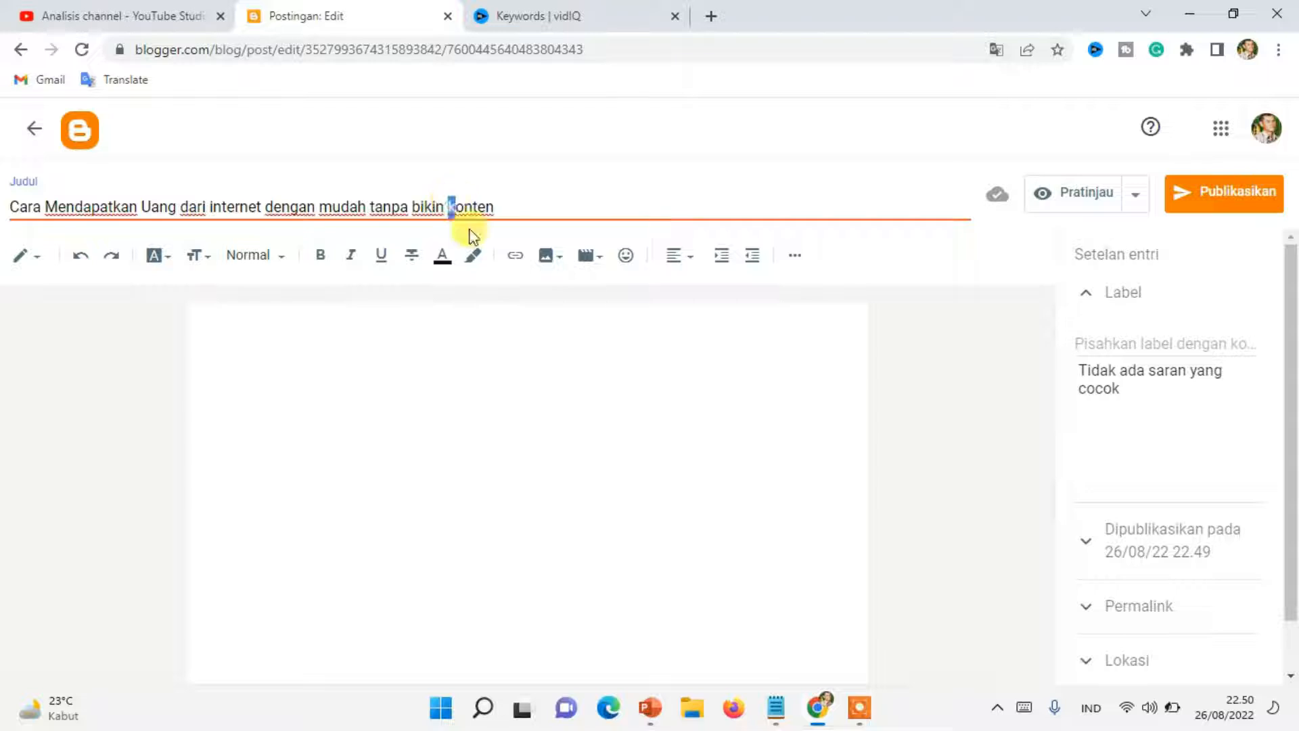
Write the opening paragraph "hai teman-teman. Di artikel ini saya akan membagikan pengalaman saya yang pernah mendapatkan uang dari internet tanpa membuat konten.".
{"action": "left_click", "coordinate": [359, 347]}
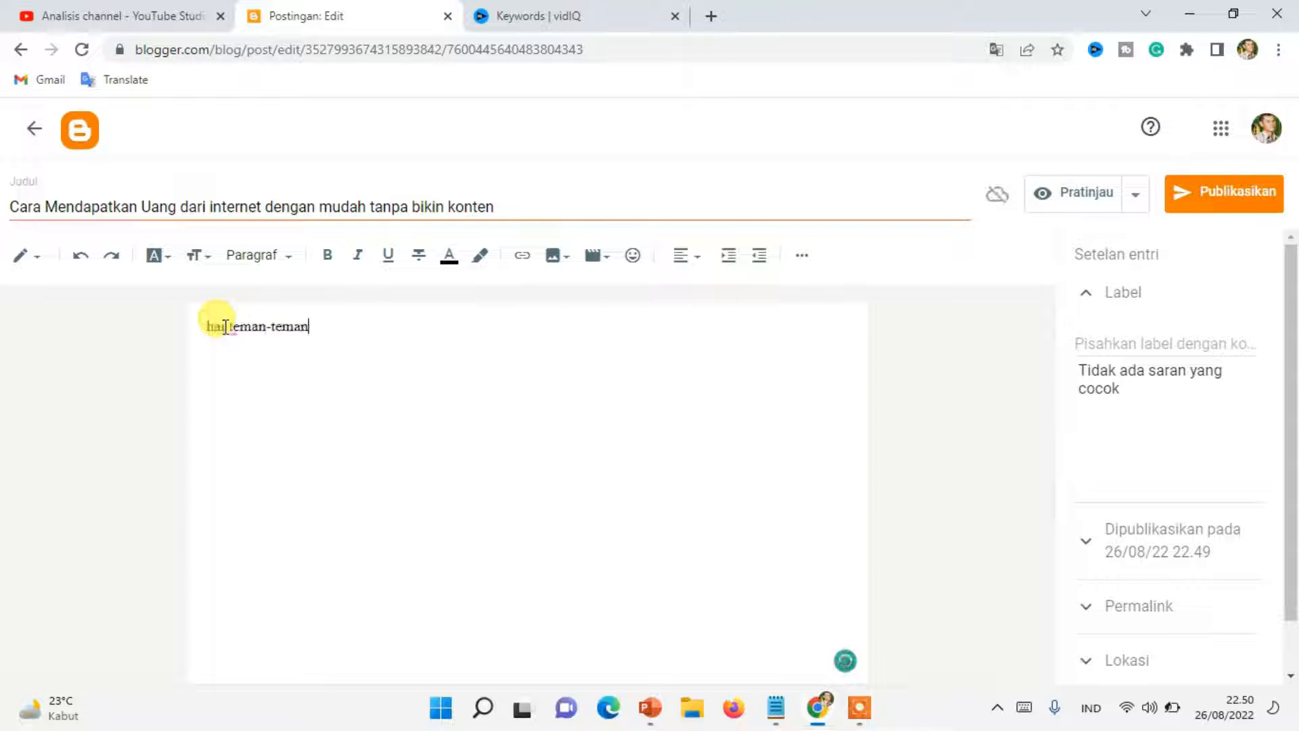
{"action": "type", "text": "artikel ini saya akan membagikan peng"}
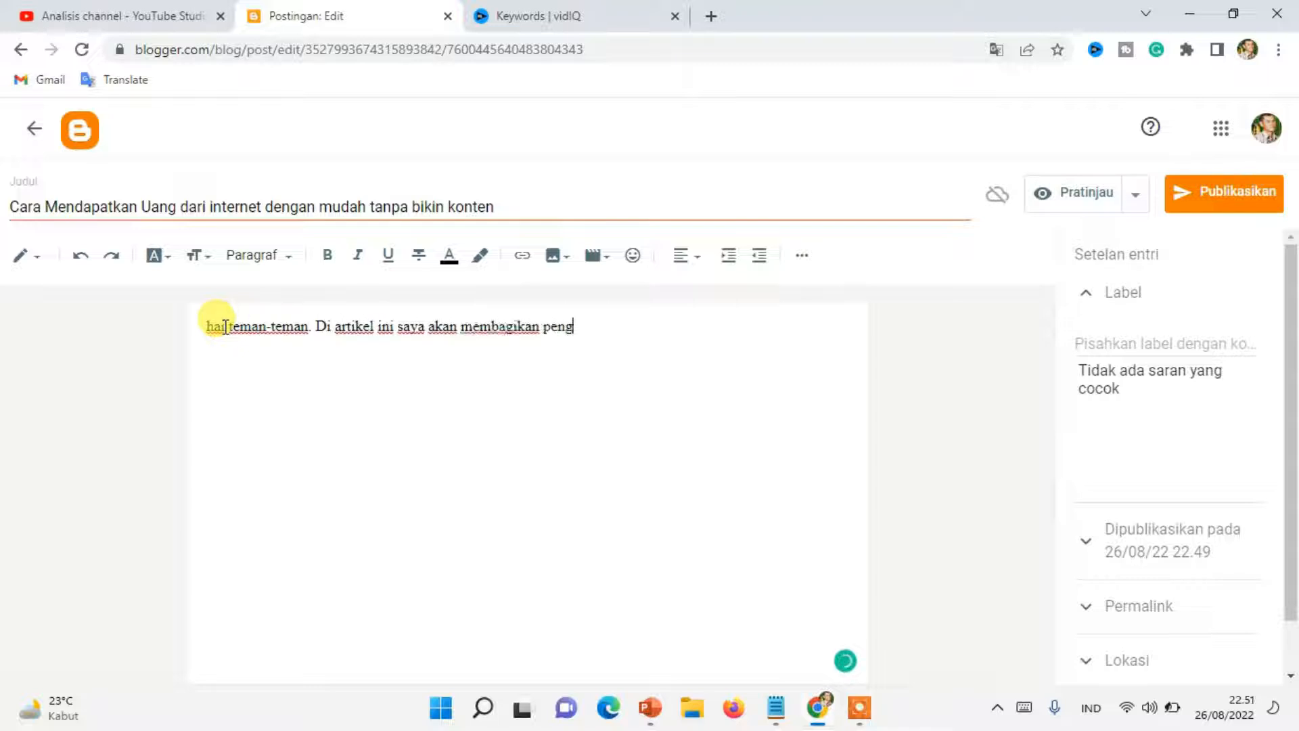
{"action": "type", "text": "alaman saya pe"}
{"action": "key", "text": "BackSpace"}
{"action": "type", "text": "pernah m"}
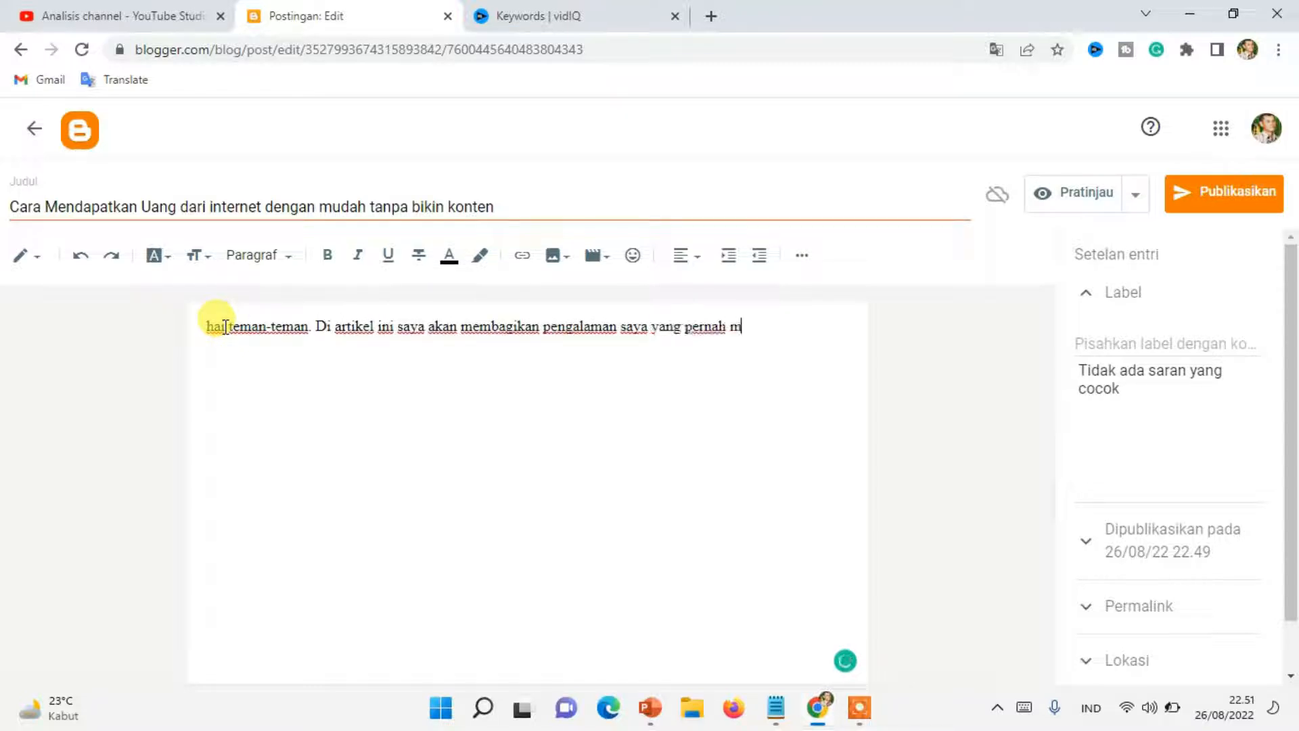
{"action": "type", "text": "endapatkan uang dari internet tanpa membuat"}
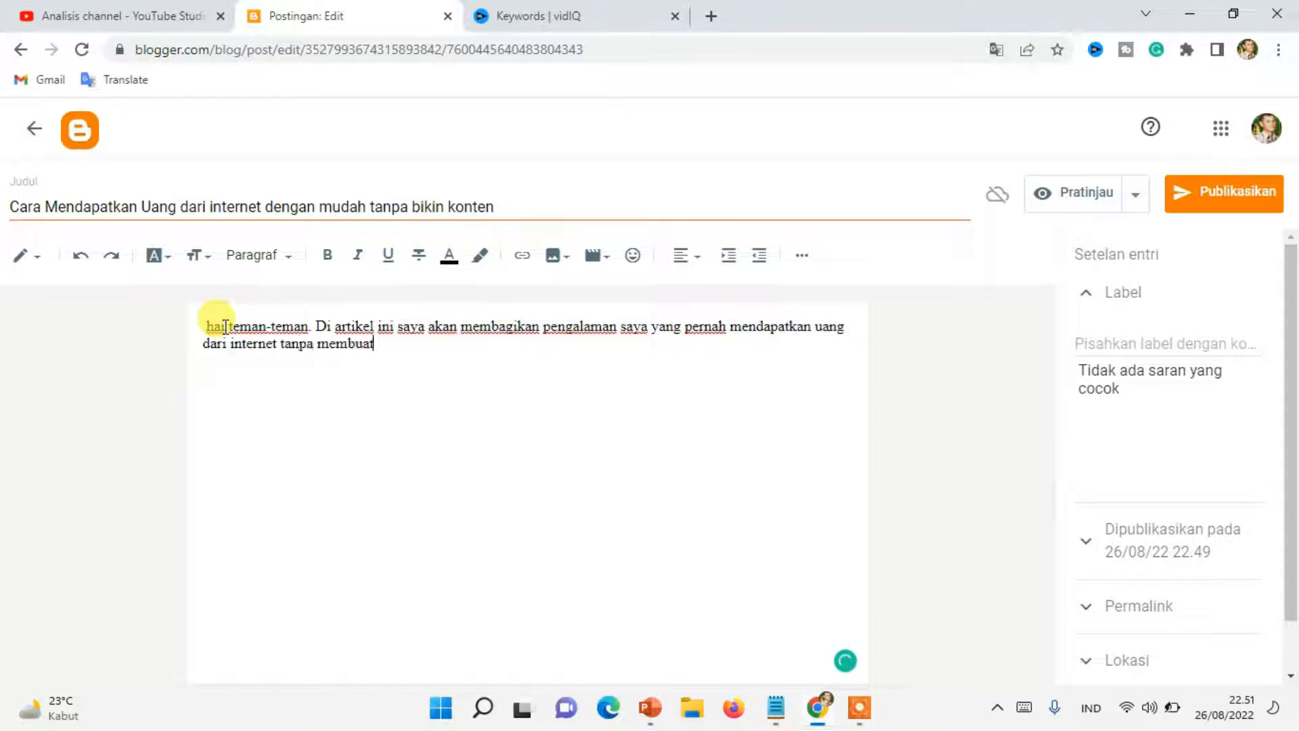
{"action": "type", "text": " konten."}
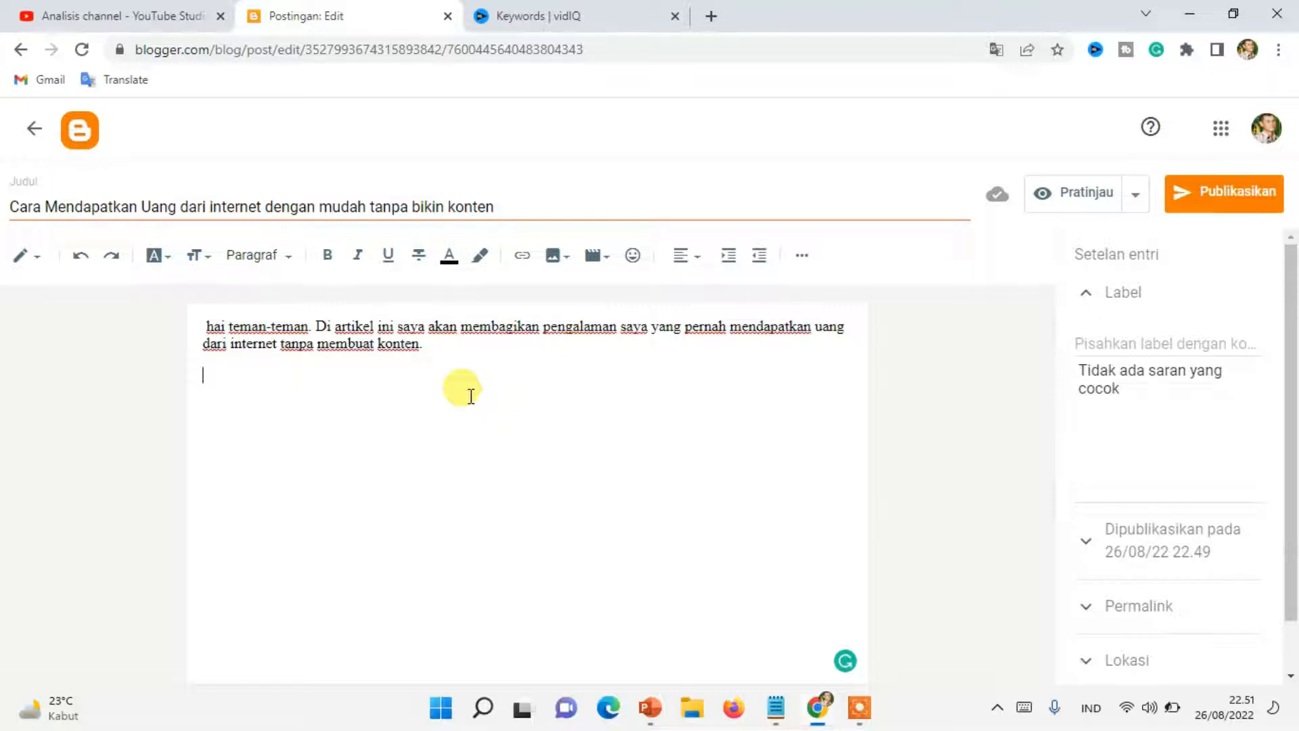
Add a second paragraph "Dengan membaca artikel ini semoga kalian bisa mengetahui cara mendapatkan uang tanpa harus membuat konten sama sekali.".
{"action": "type", "text": "Dengan membaca "}
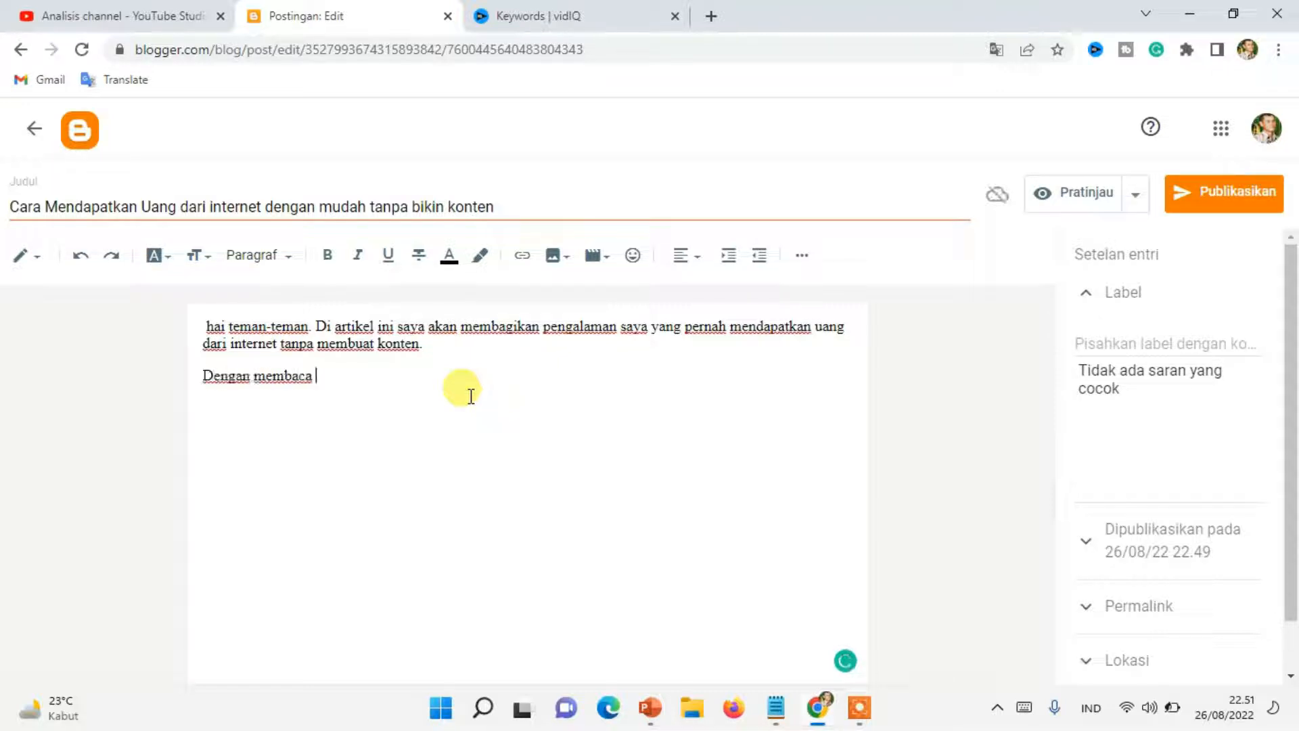
{"action": "type", "text": "artikel ini semoga kalian bisa mengetahui cara mendap"}
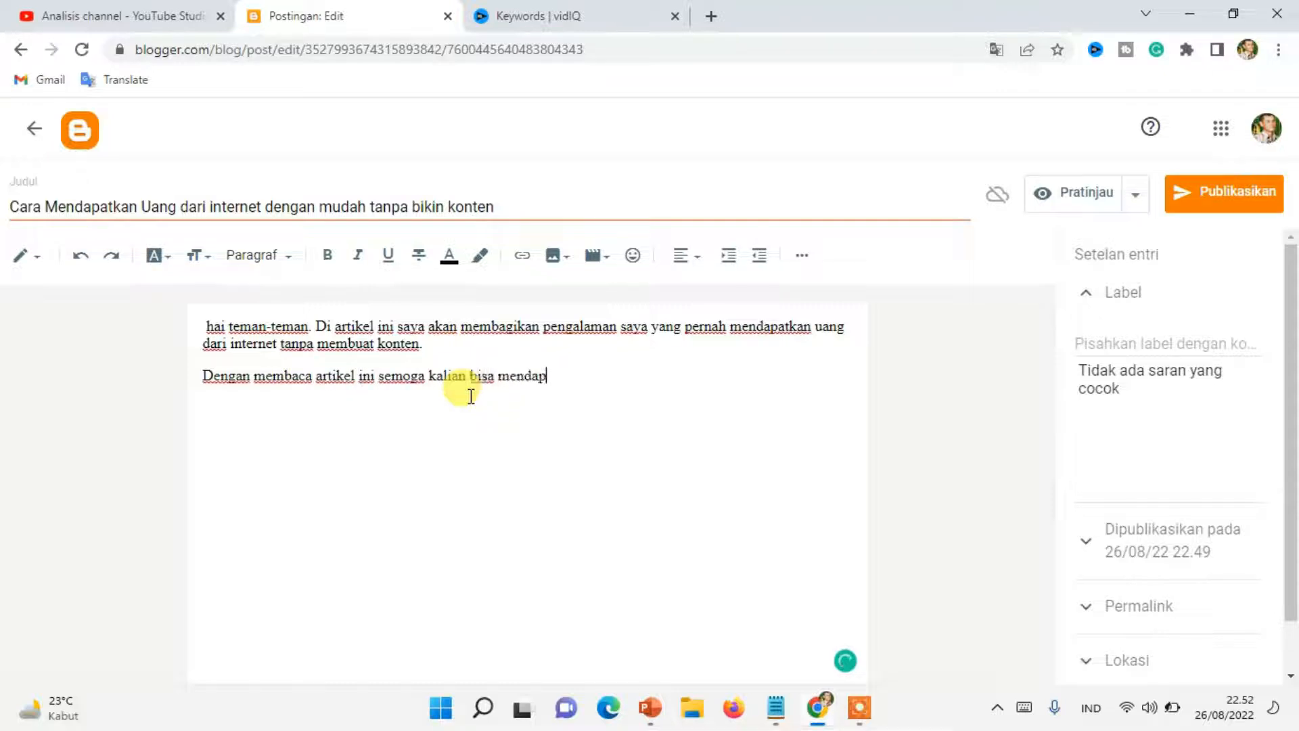
{"action": "type", "text": "atka"}
{"action": "key", "text": "BackSpace"}
{"action": "key", "text": "BackSpace"}
{"action": "key", "text": "BackSpace"}
{"action": "key", "text": "BackSpace"}
{"action": "key", "text": "BackSpace"}
{"action": "key", "text": "BackSpace"}
{"action": "key", "text": "BackSpace"}
{"action": "type", "text": "getahui cara mendap"}
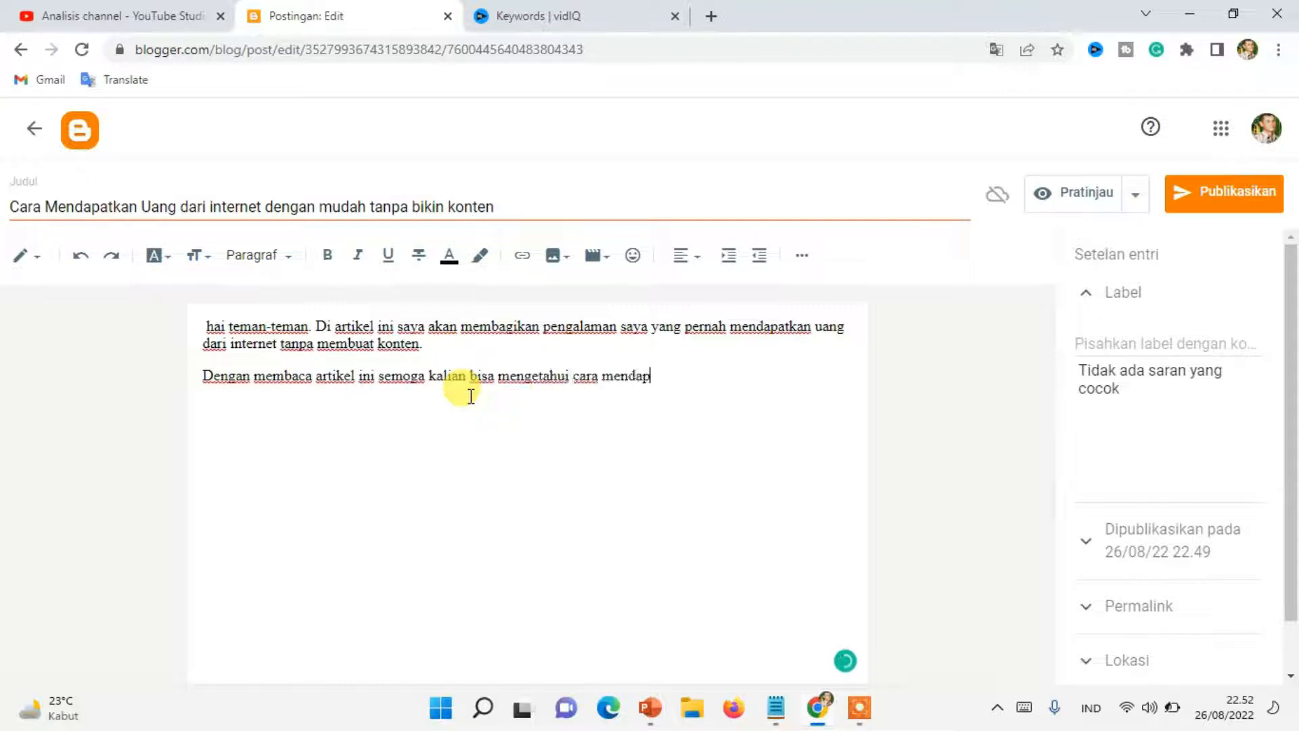
{"action": "type", "text": "atkan uang tanpa harus membuat konten sama sekali."}
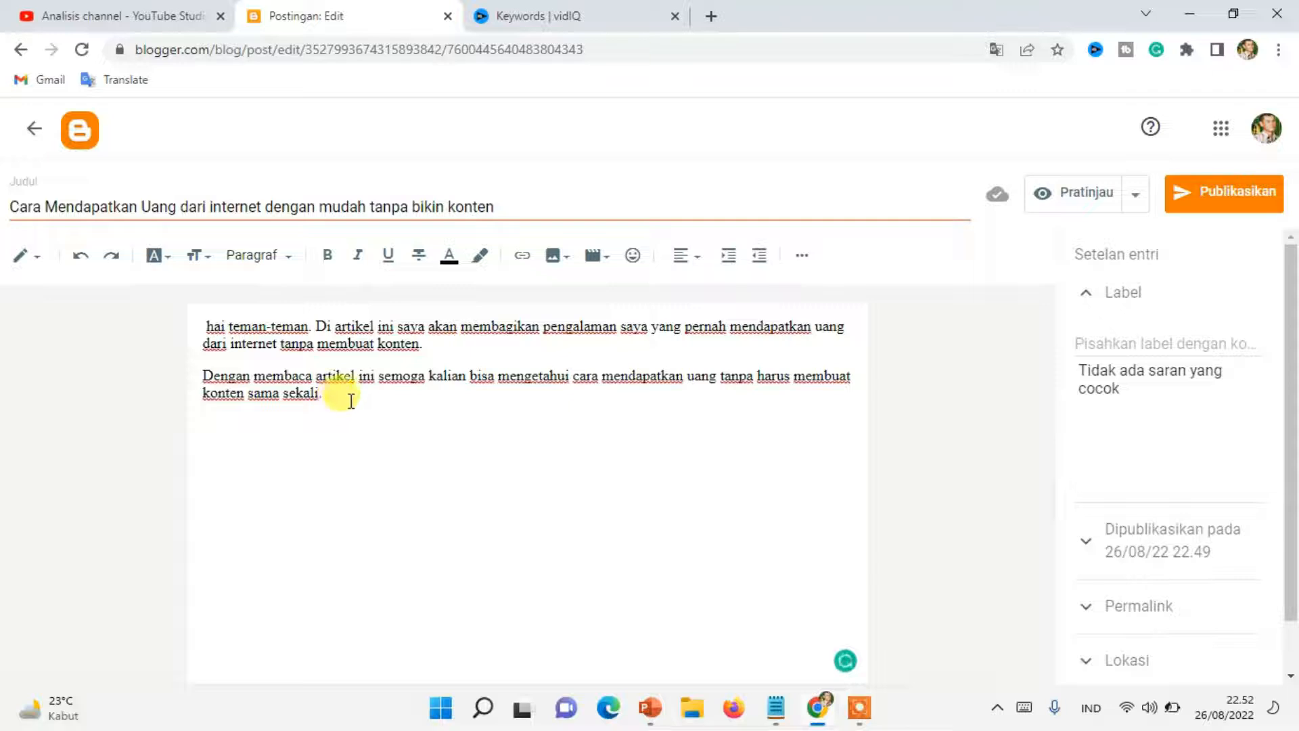
Upload the Blogger SEO thumbnail with the text "Agar Bisa Bertahan di Google" from the Desktop folder and insert it below the second paragraph.
{"action": "left_click", "coordinate": [566, 263]}
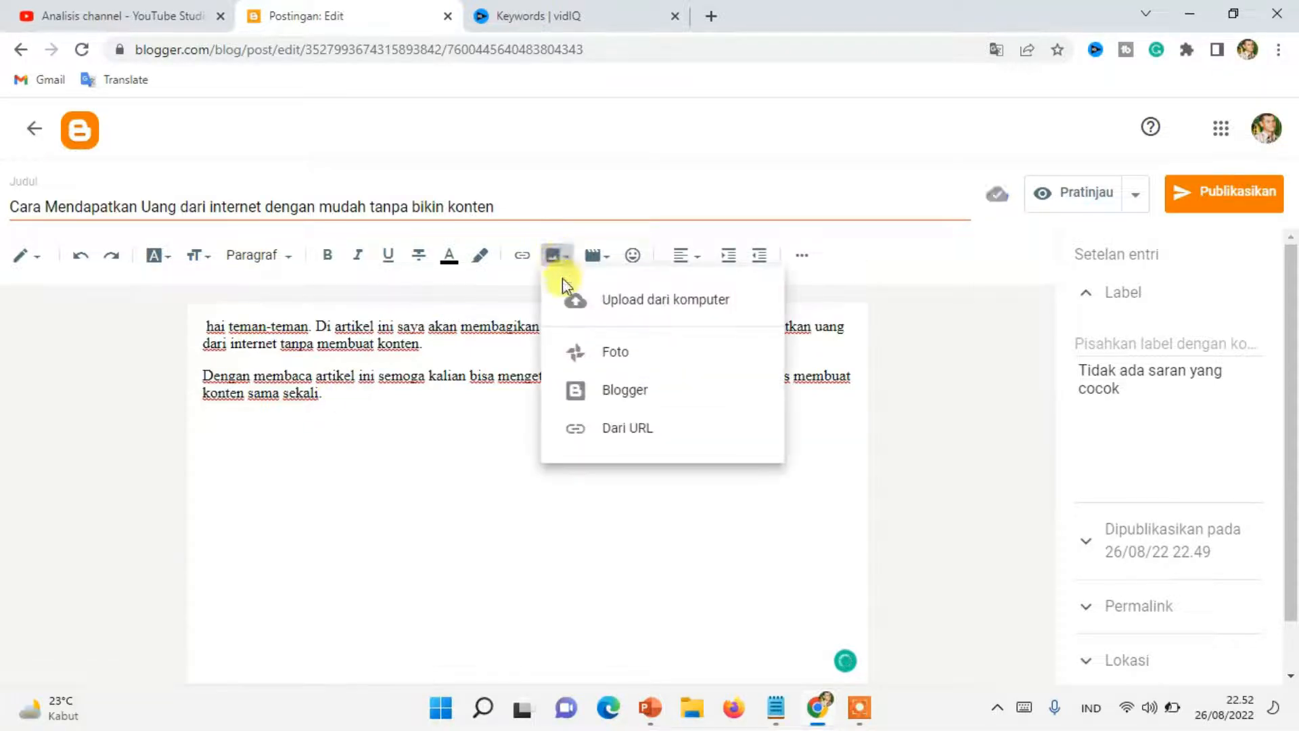
{"action": "left_click", "coordinate": [571, 300]}
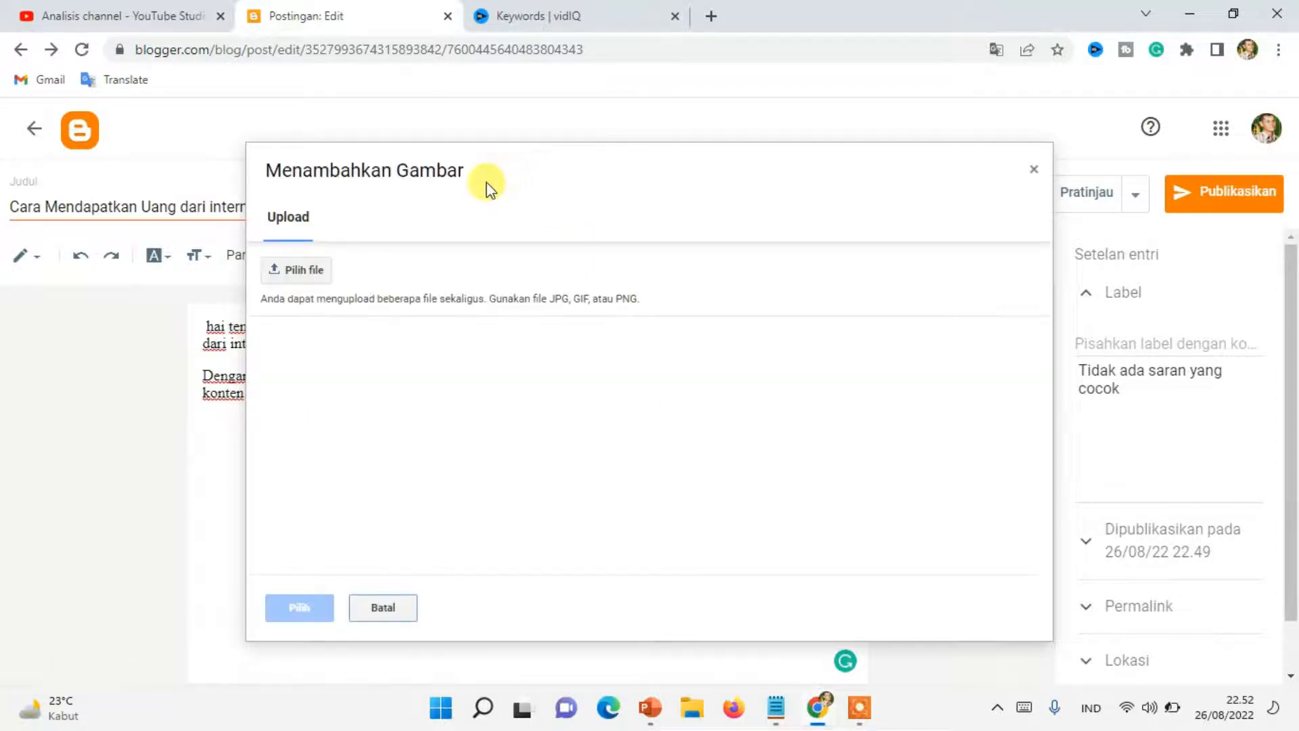
{"action": "left_click", "coordinate": [309, 269]}
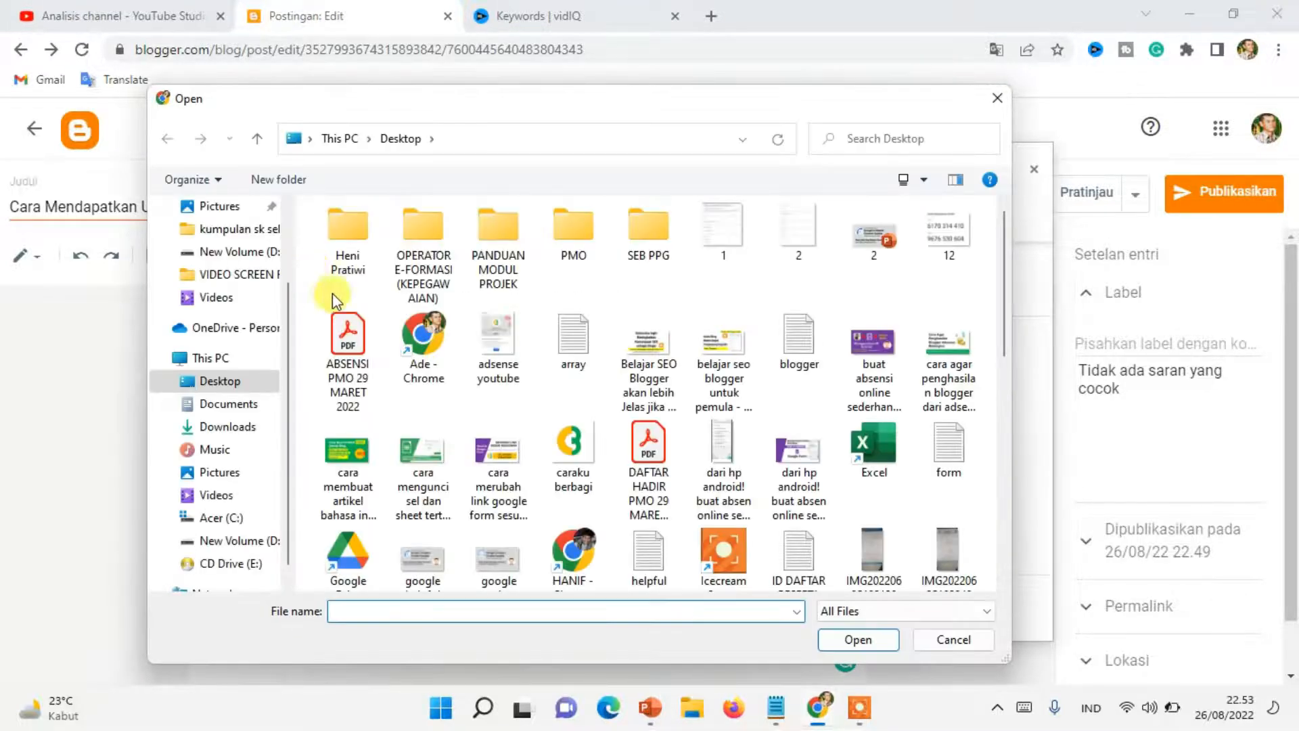
{"action": "scroll", "coordinate": [650, 439], "scroll_direction": "down", "scroll_amount": 3}
{"action": "left_click", "coordinate": [768, 550]}
{"action": "left_click", "coordinate": [858, 640]}
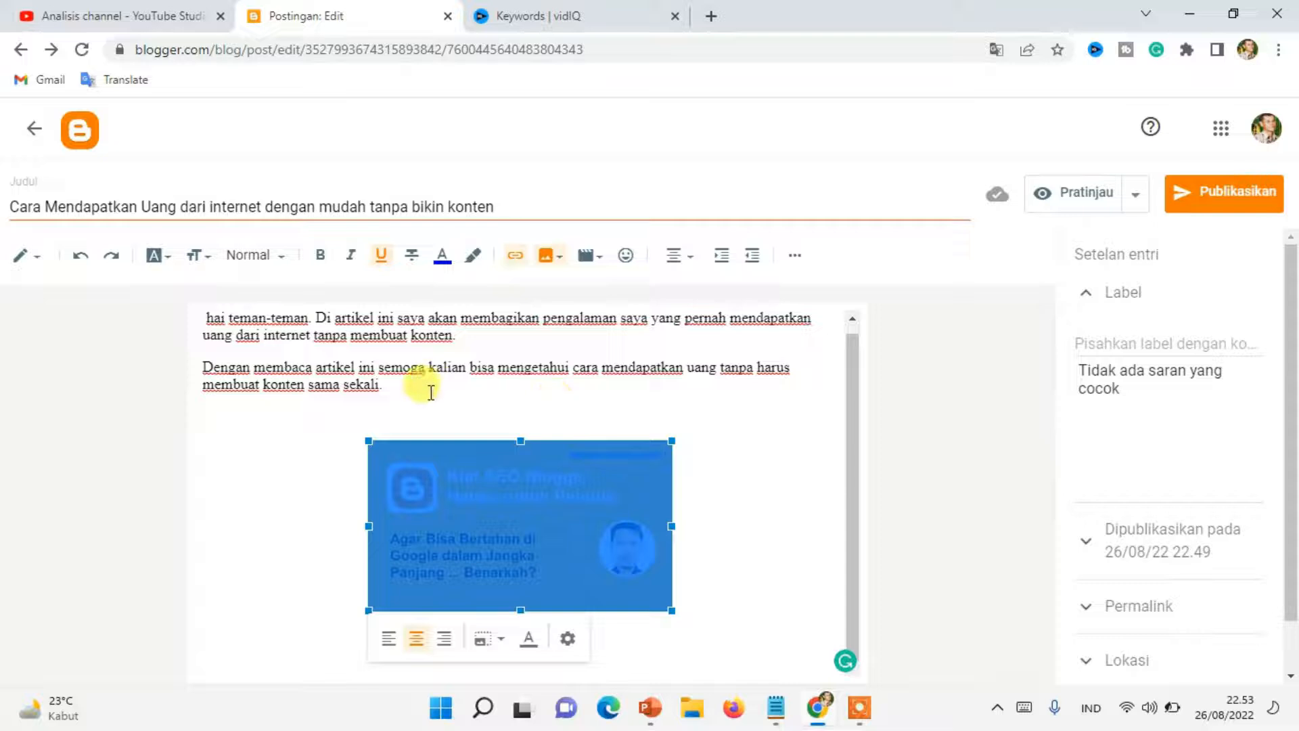
Set the inserted image's alternative text to "bukti pembayaran dari internet dari link afiliasi".
{"action": "left_click", "coordinate": [569, 639]}
{"action": "left_click", "coordinate": [516, 260]}
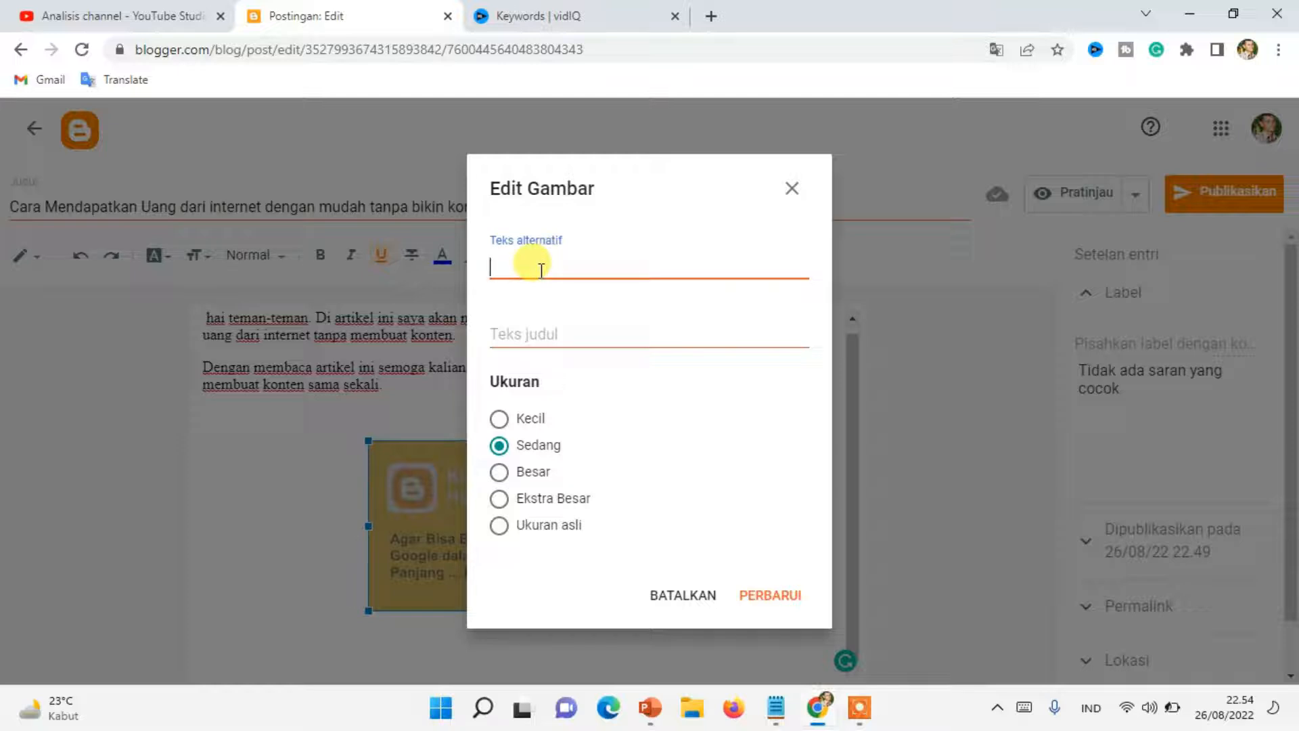
{"action": "type", "text": "bukti pembayaran "}
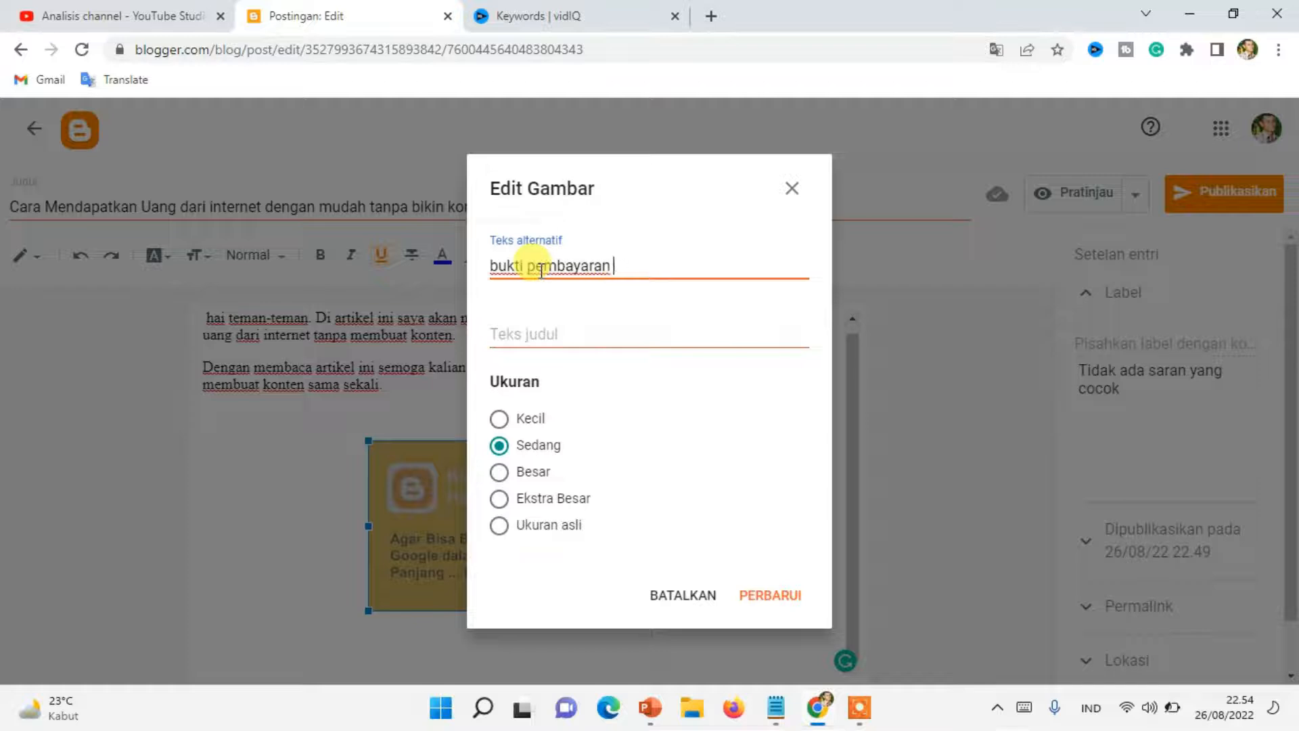
{"action": "type", "text": "dari internet tanpa"}
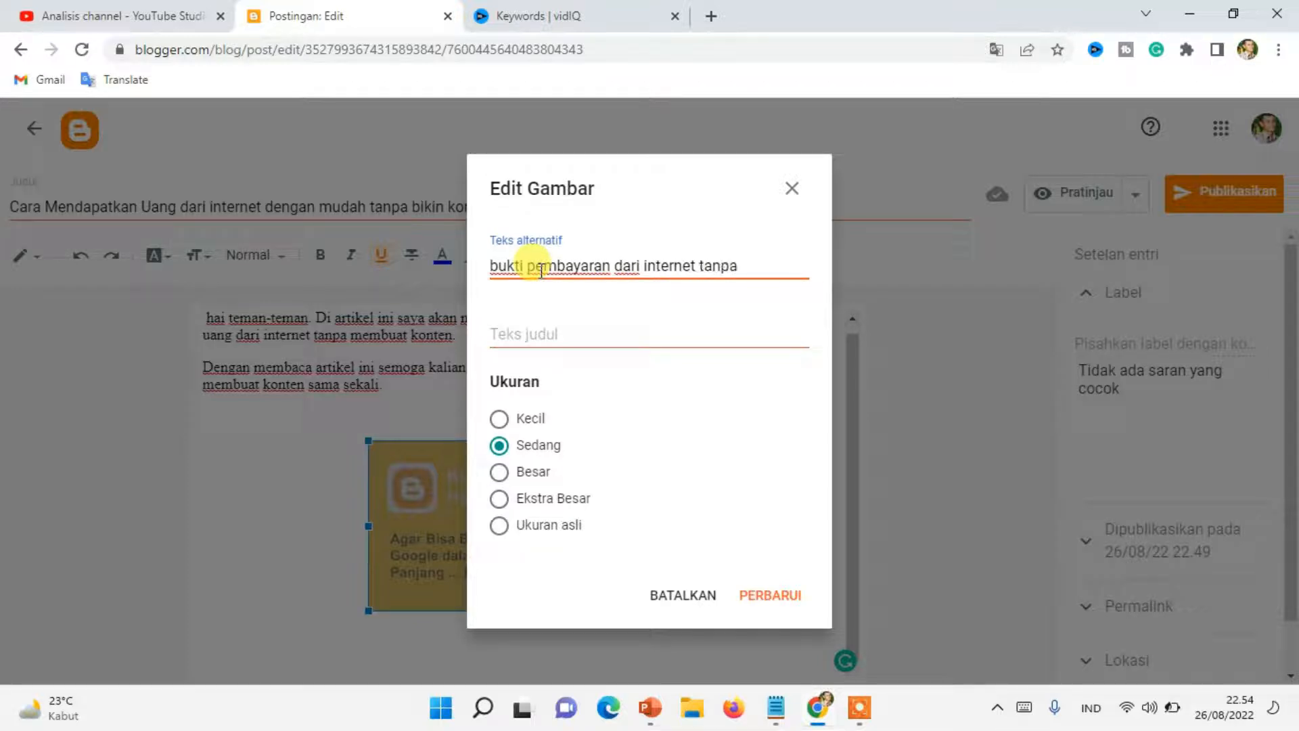
{"action": "key", "text": "BackSpace"}
{"action": "key", "text": "BackSpace"}
{"action": "key", "text": "BackSpace"}
{"action": "key", "text": "BackSpace"}
{"action": "key", "text": "BackSpace"}
{"action": "type", "text": "tanpa membuat konten"}
{"action": "key", "text": "BackSpace"}
{"action": "key", "text": "BackSpace"}
{"action": "key", "text": "BackSpace"}
{"action": "key", "text": "BackSpace"}
{"action": "key", "text": "BackSpace"}
{"action": "key", "text": "BackSpace"}
{"action": "key", "text": "BackSpace"}
{"action": "key", "text": "BackSpace"}
{"action": "key", "text": "BackSpace"}
{"action": "key", "text": "BackSpace"}
{"action": "key", "text": "BackSpace"}
{"action": "key", "text": "BackSpace"}
{"action": "key", "text": "BackSpace"}
{"action": "key", "text": "BackSpace"}
{"action": "key", "text": "BackSpace"}
{"action": "key", "text": "BackSpace"}
{"action": "key", "text": "BackSpace"}
{"action": "key", "text": "BackSpace"}
{"action": "key", "text": "BackSpace"}
{"action": "key", "text": "BackSpace"}
{"action": "key", "text": "BackSpace"}
{"action": "key", "text": "BackSpace"}
{"action": "key", "text": "BackSpace"}
{"action": "key", "text": "BackSpace"}
{"action": "key", "text": "BackSpace"}
{"action": "key", "text": "BackSpace"}
{"action": "key", "text": "BackSpace"}
{"action": "key", "text": "BackSpace"}
{"action": "type", "text": "dari link afilia"}
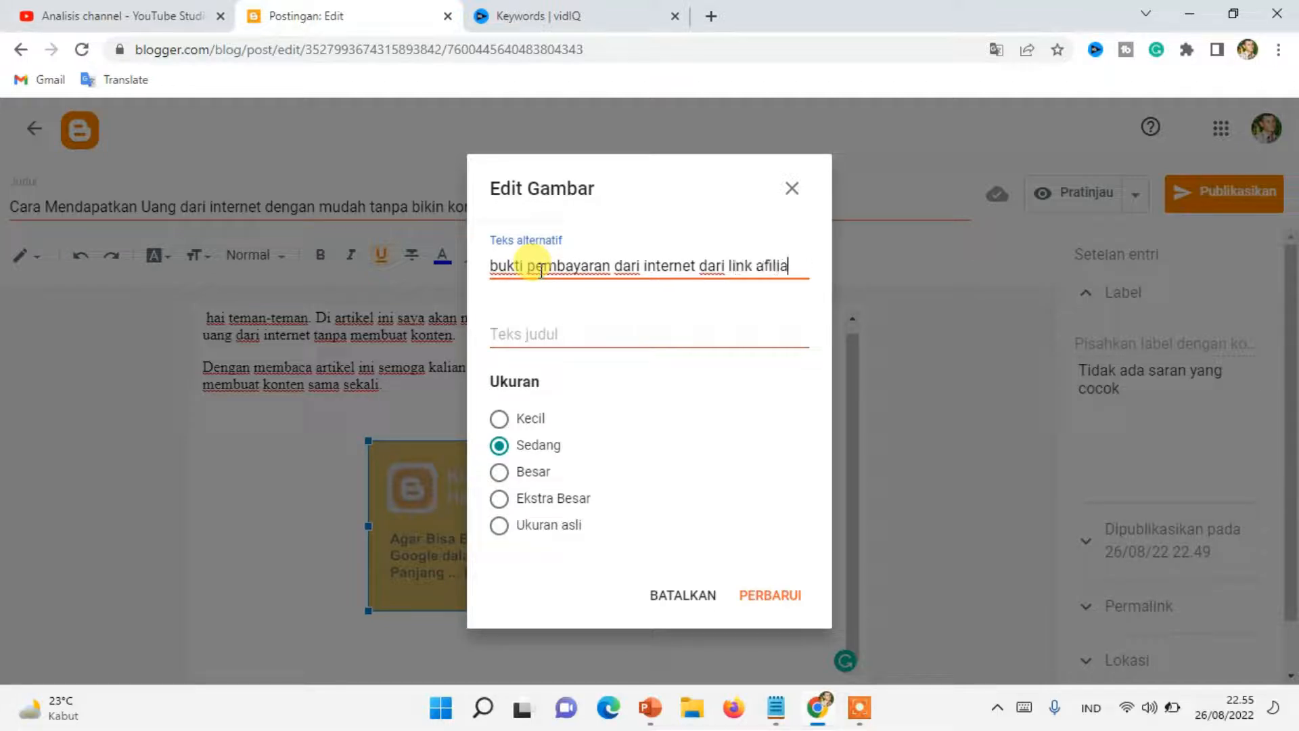
{"action": "type", "text": "si"}
Set the image's title text to "bukti pembayaran dari internet dari link afiliasi" and apply the image settings.
{"action": "left_click", "coordinate": [552, 330]}
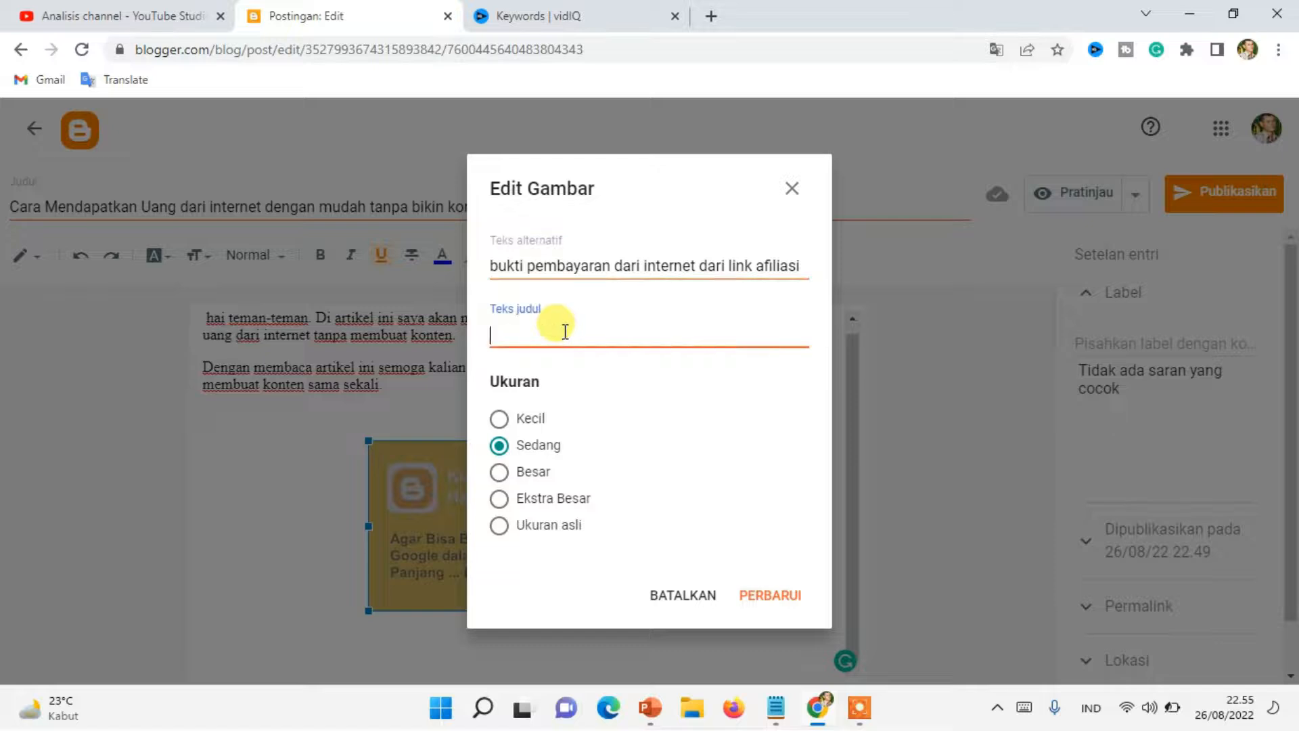
{"action": "type", "text": "bukti pembayaran dari internet dari link afiliasi"}
{"action": "left_click", "coordinate": [771, 594]}
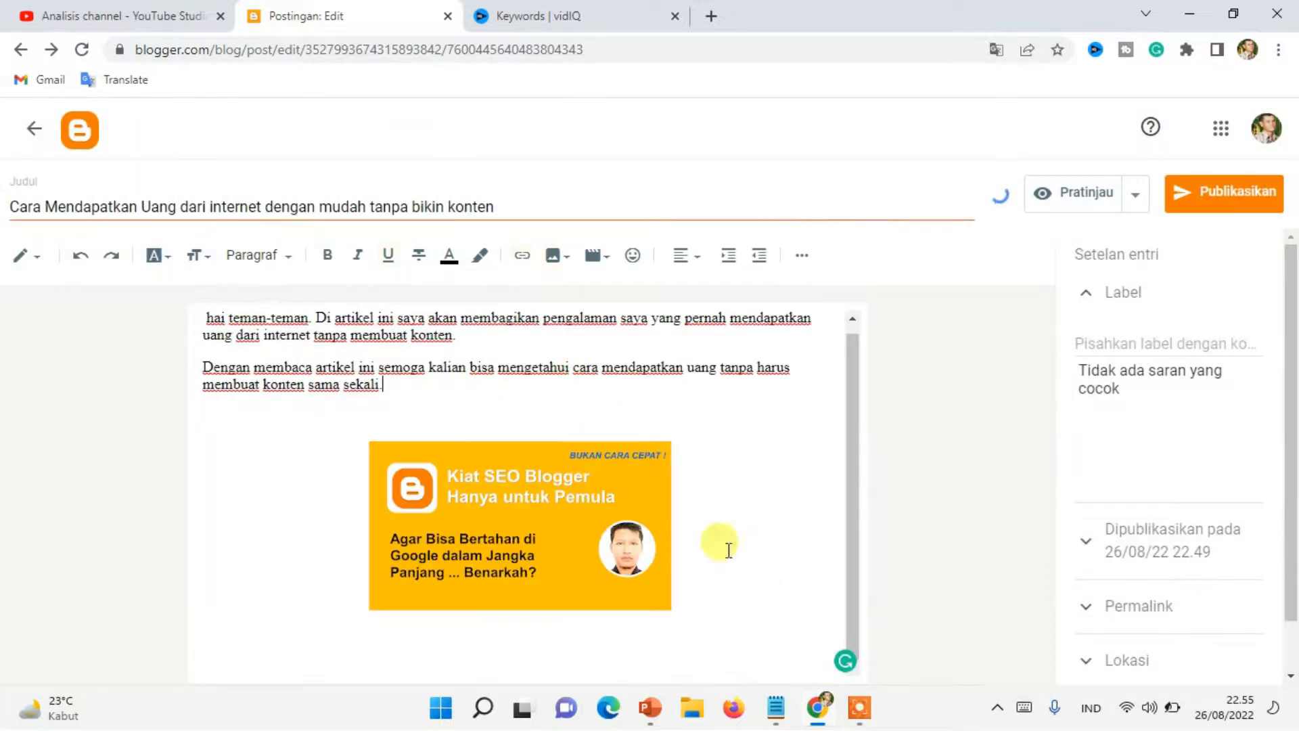
Capitalize the first letter of the opening paragraph so it begins with "Hai", without a leading space.
{"action": "left_click", "coordinate": [301, 634]}
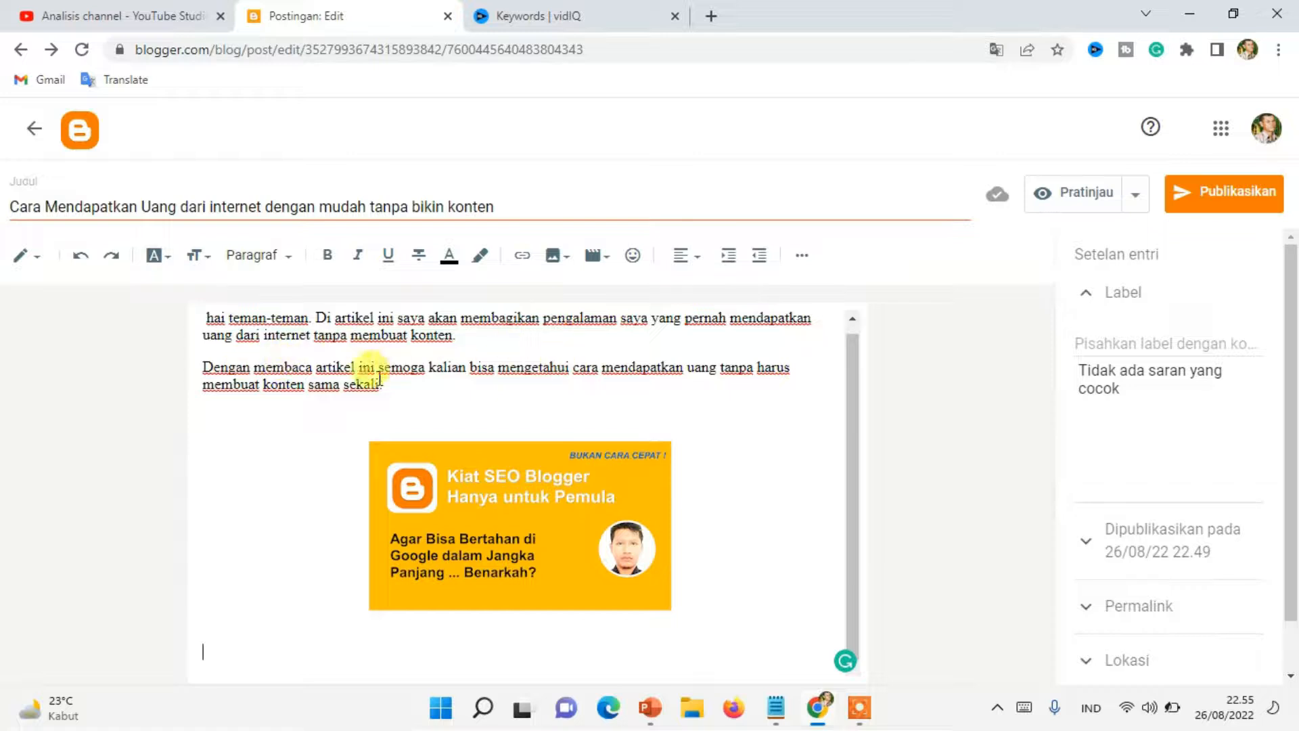
{"action": "left_click_drag", "start_coordinate": [386, 387], "coordinate": [172, 335]}
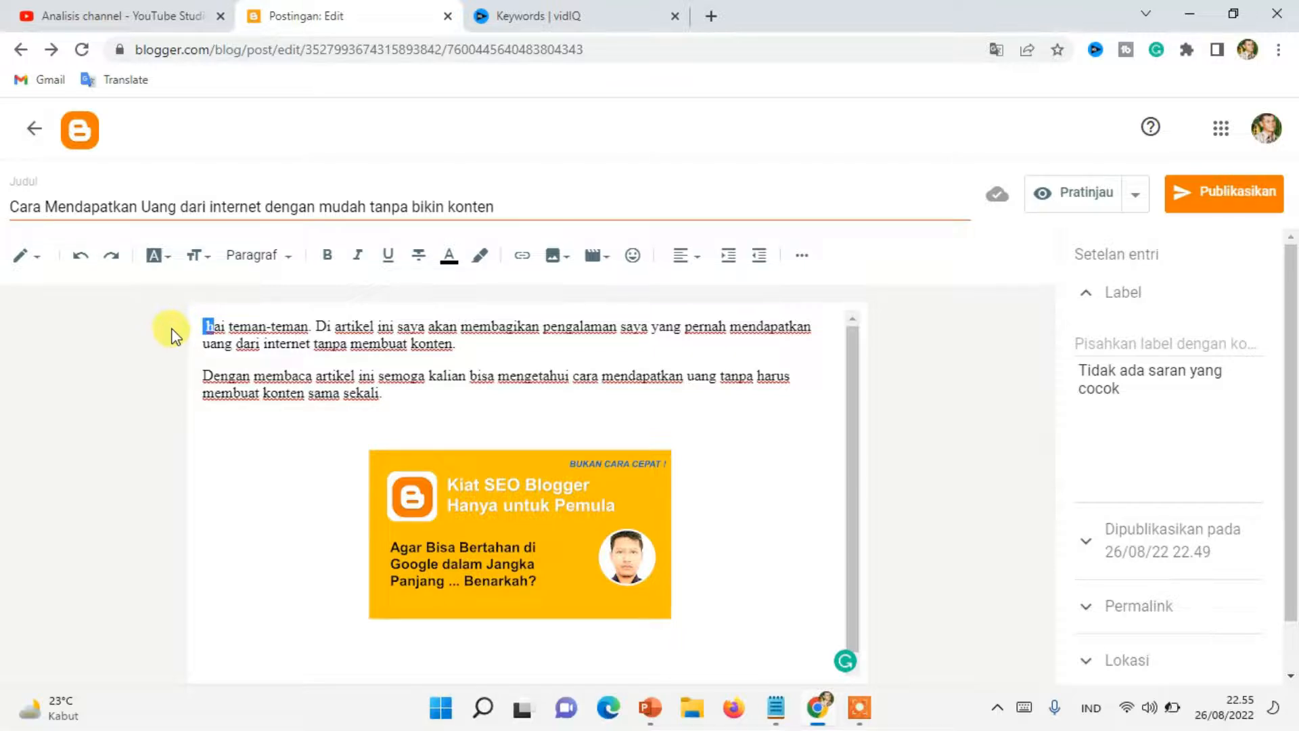
{"action": "type", "text": "H"}
Add the label "cara mendapatkan uang dari internet" to the post and collapse the label settings.
{"action": "left_click", "coordinate": [1105, 342]}
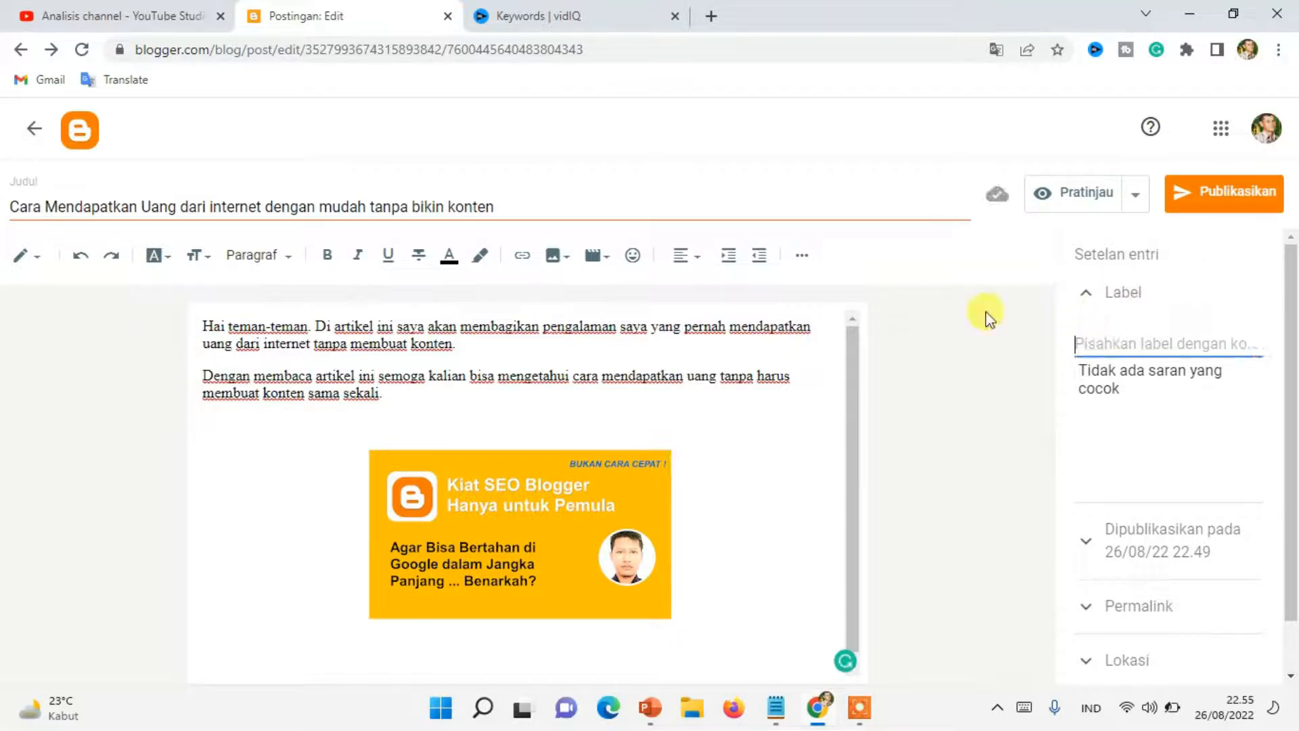
{"action": "type", "text": "cara mendapatkan"}
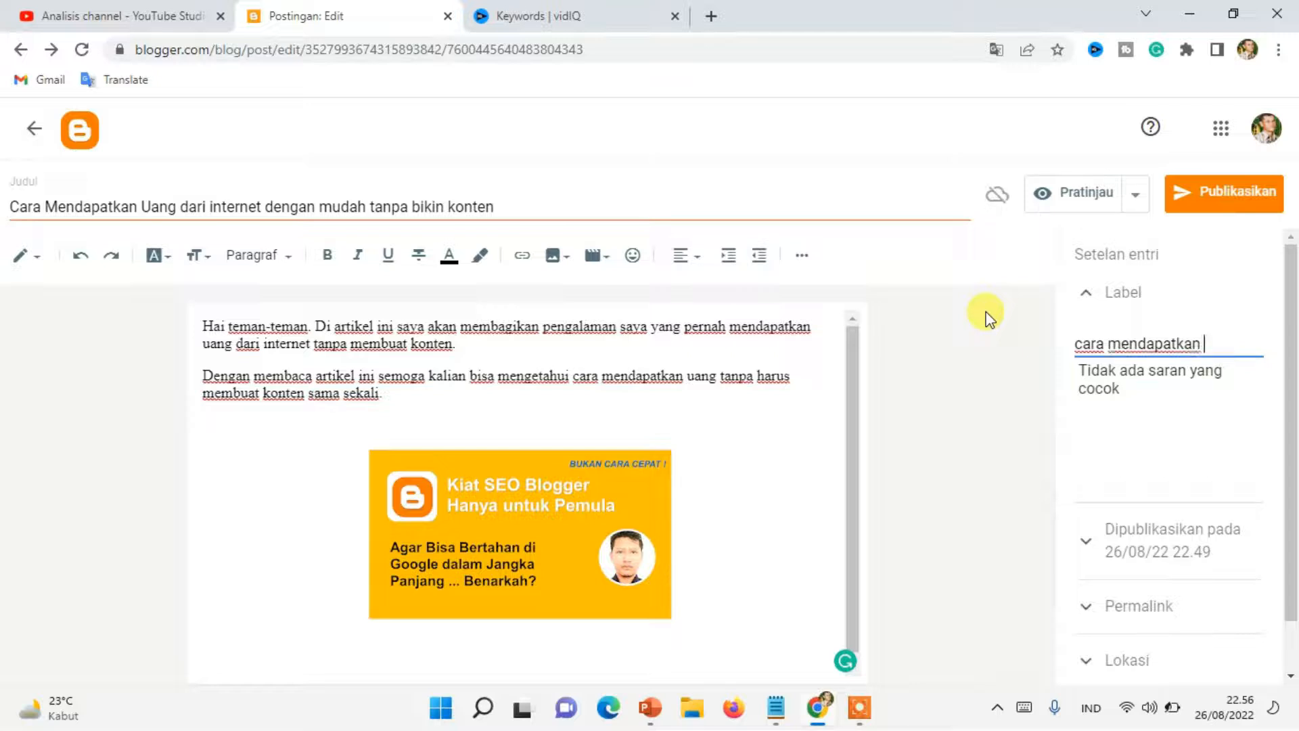
{"action": "type", "text": "uang dari internet"}
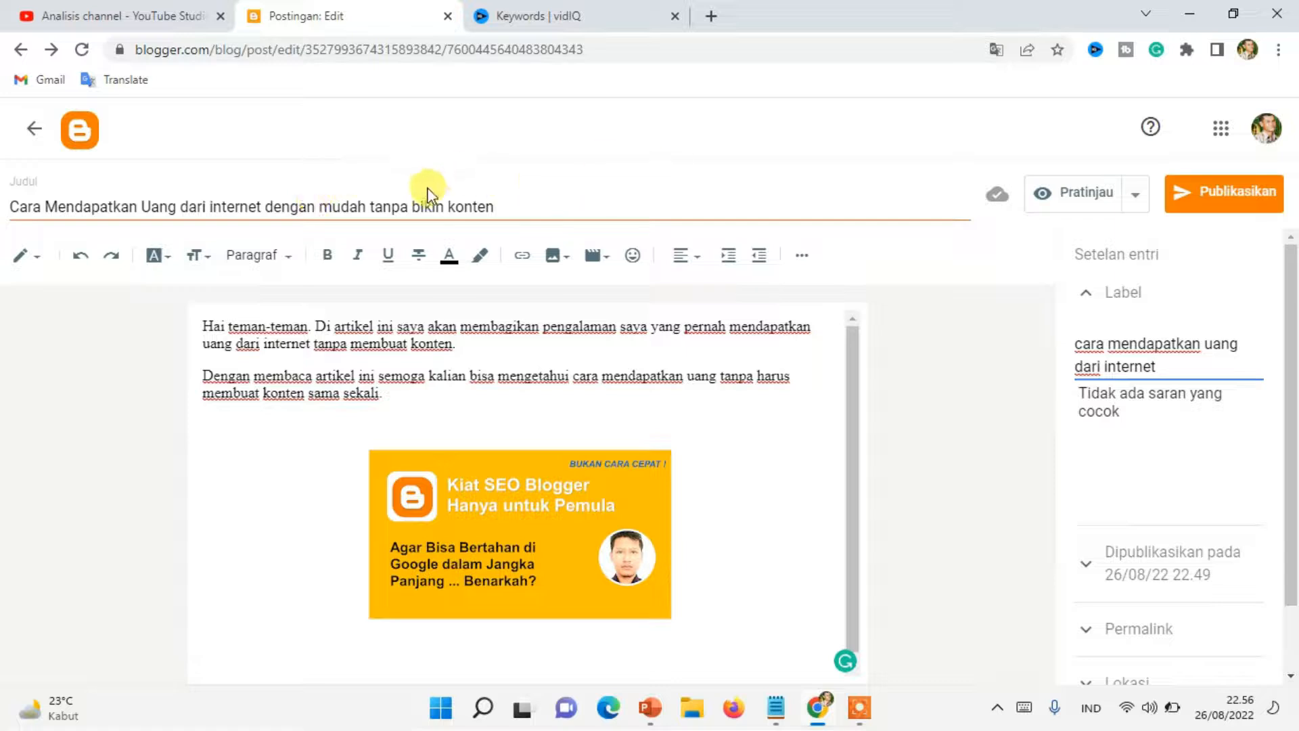
{"action": "left_click", "coordinate": [1080, 291]}
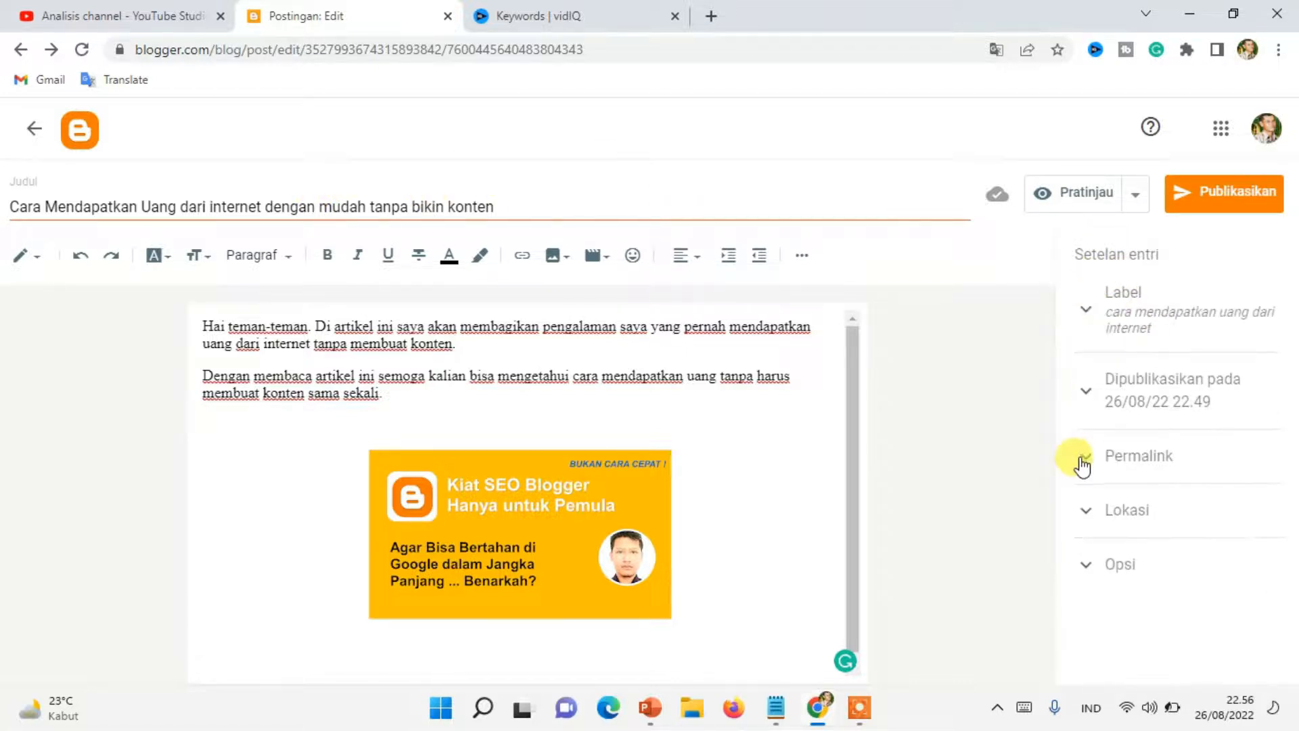
Switch the post to a custom permalink and fill it with a copy of the post title.
{"action": "left_click", "coordinate": [1084, 463]}
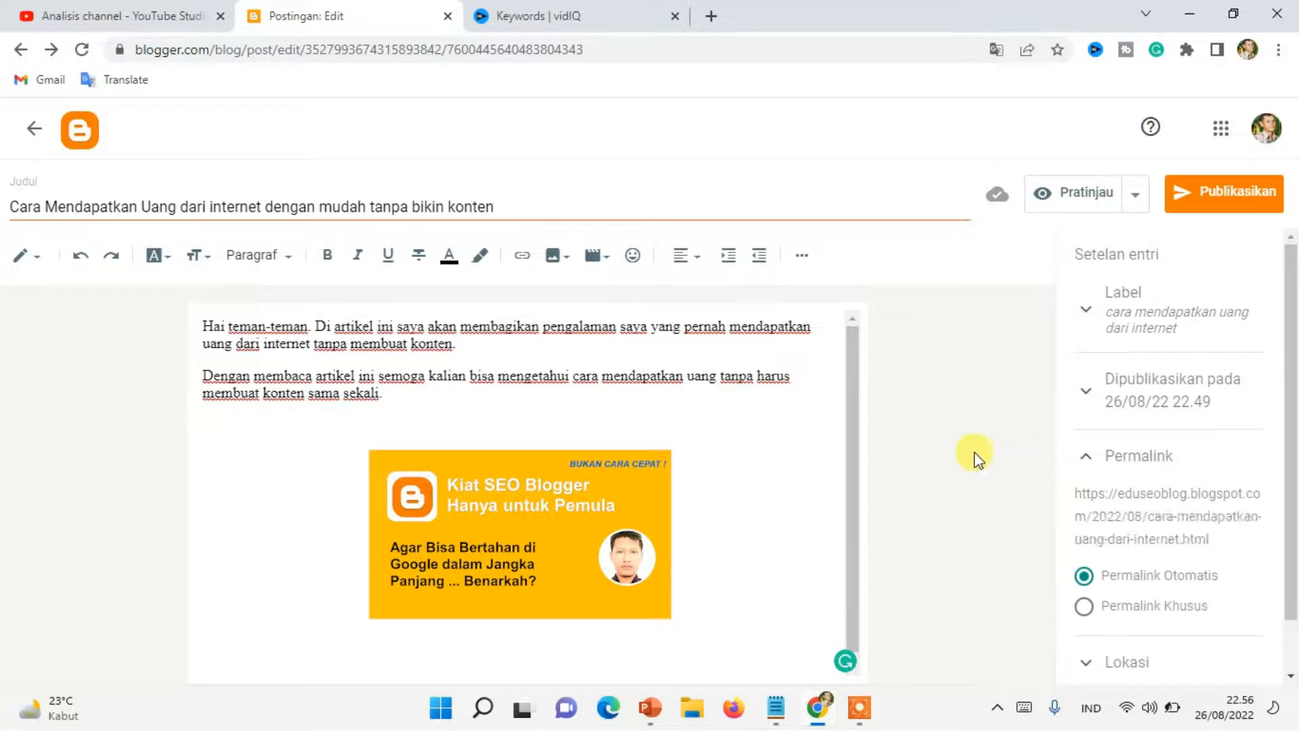
{"action": "scroll", "coordinate": [1144, 457], "scroll_direction": "down", "scroll_amount": 1}
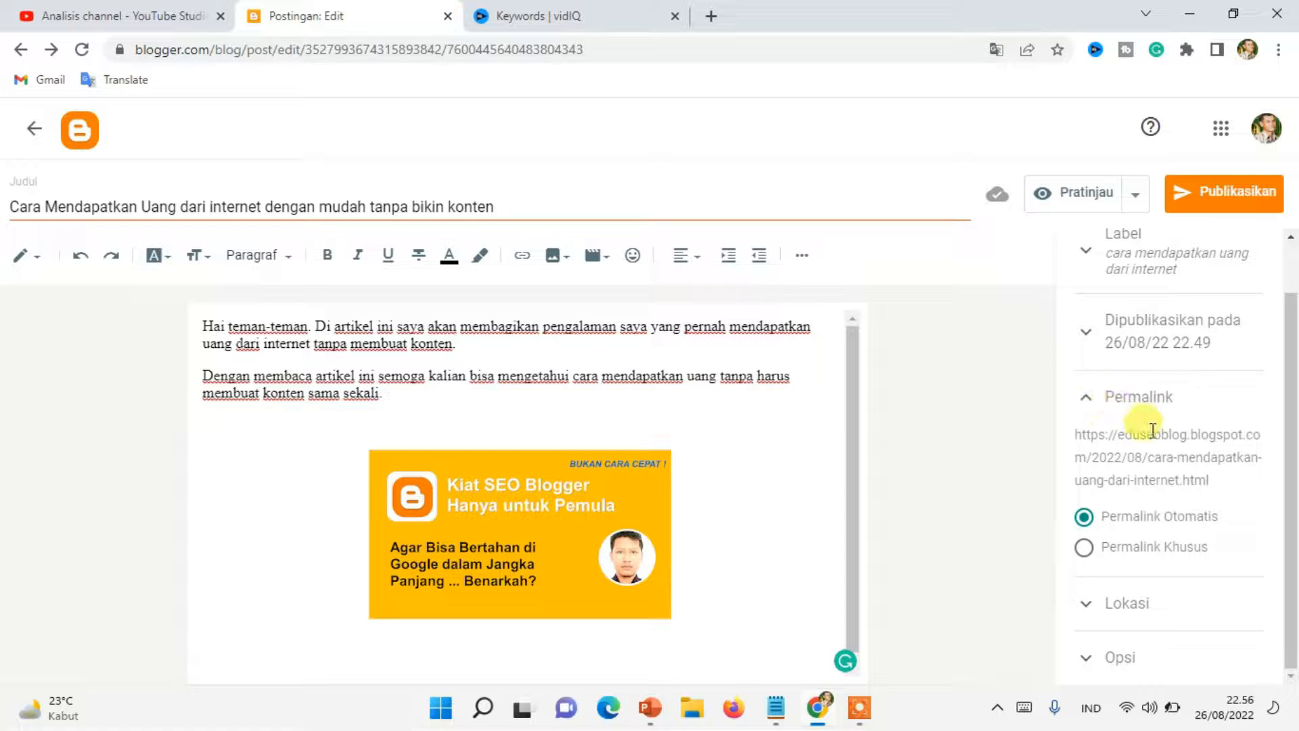
{"action": "left_click", "coordinate": [1082, 548]}
{"action": "scroll", "coordinate": [1167, 524], "scroll_direction": "down", "scroll_amount": 1}
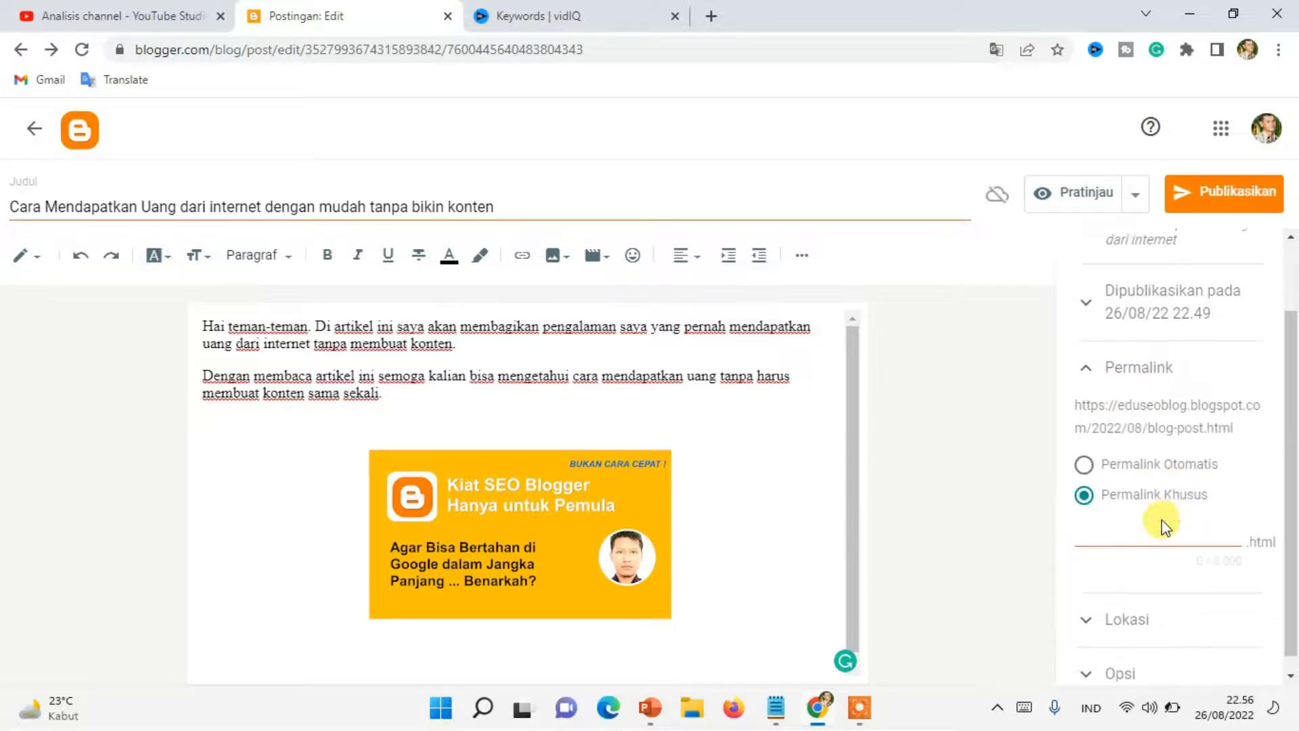
{"action": "left_click", "coordinate": [1109, 520]}
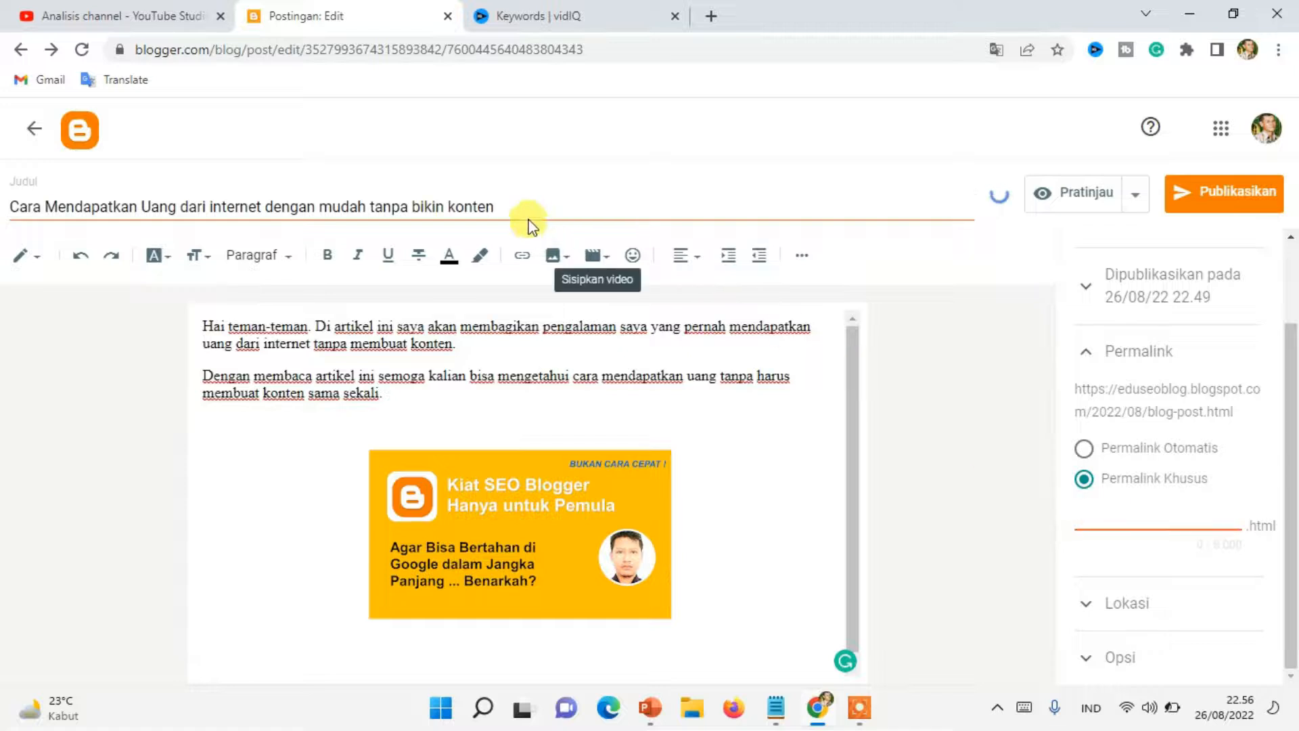
{"action": "left_click_drag", "start_coordinate": [494, 206], "coordinate": [3, 217]}
{"action": "right_click", "coordinate": [52, 204]}
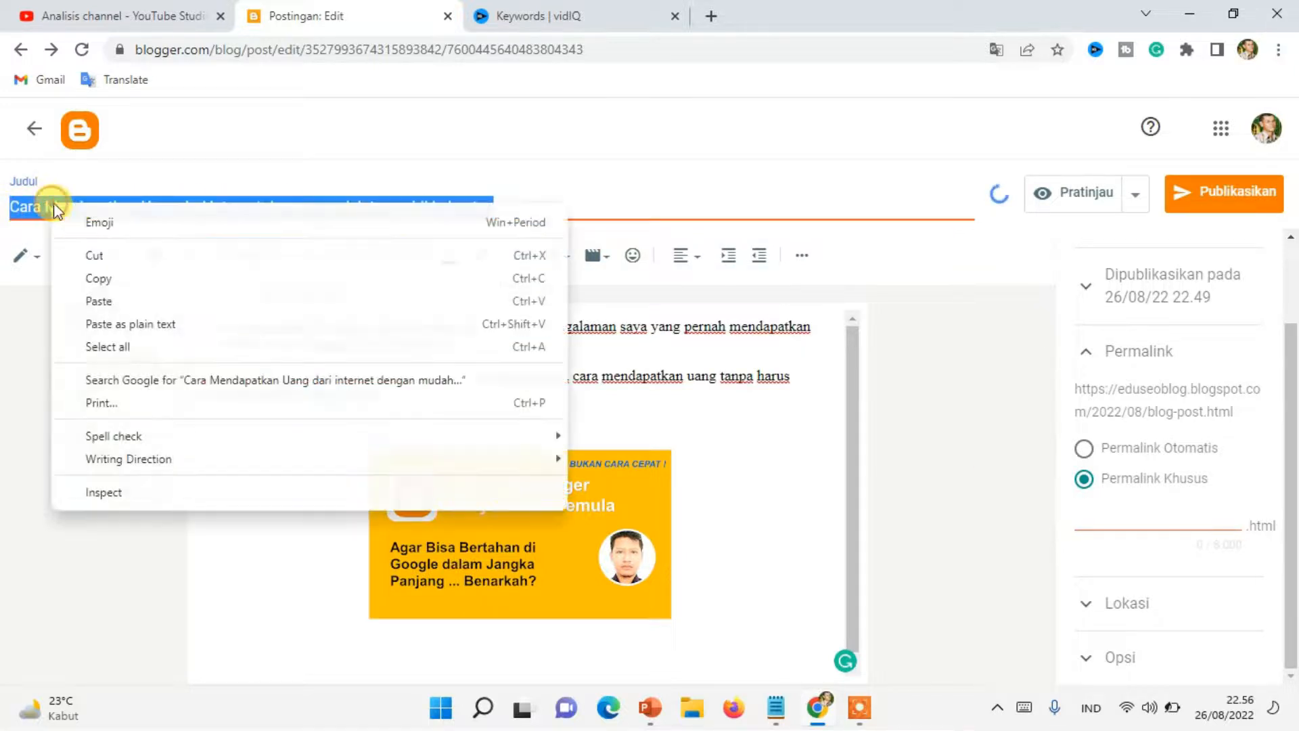
{"action": "left_click", "coordinate": [88, 276]}
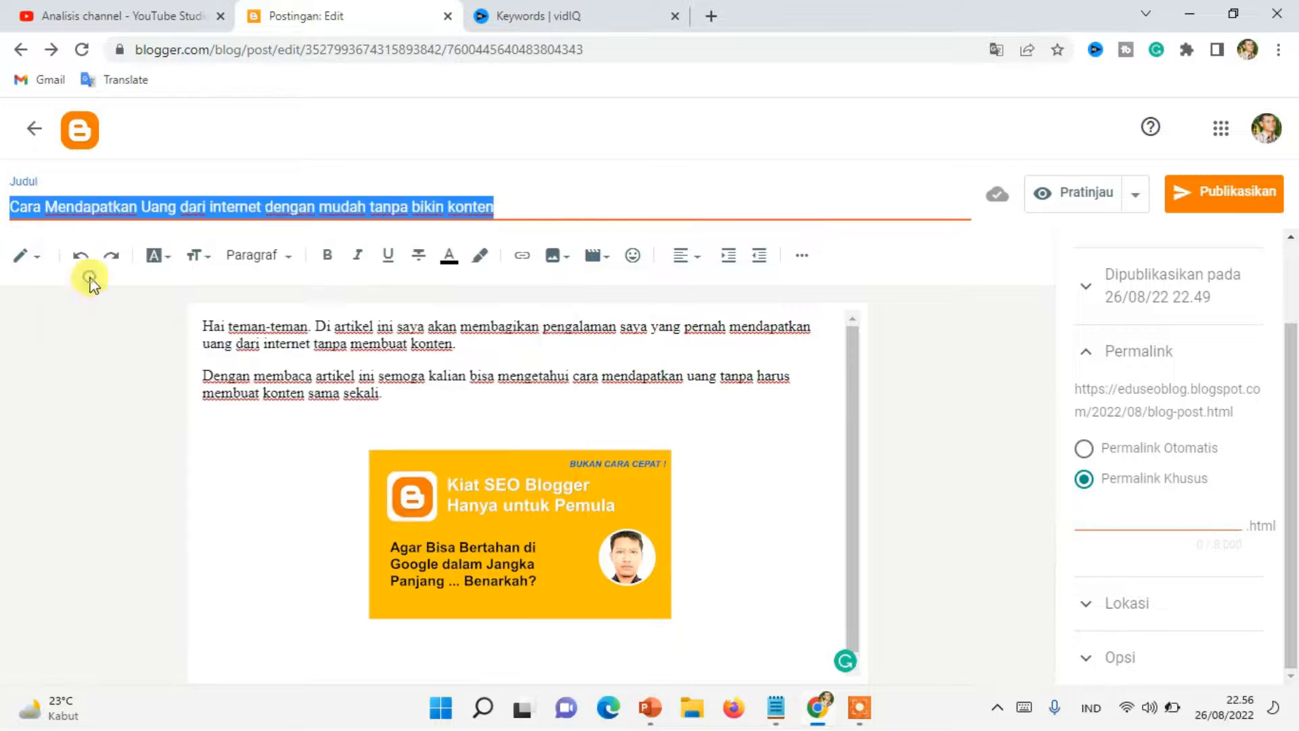
{"action": "left_click", "coordinate": [1110, 520]}
{"action": "key", "text": "ctrl+v"}
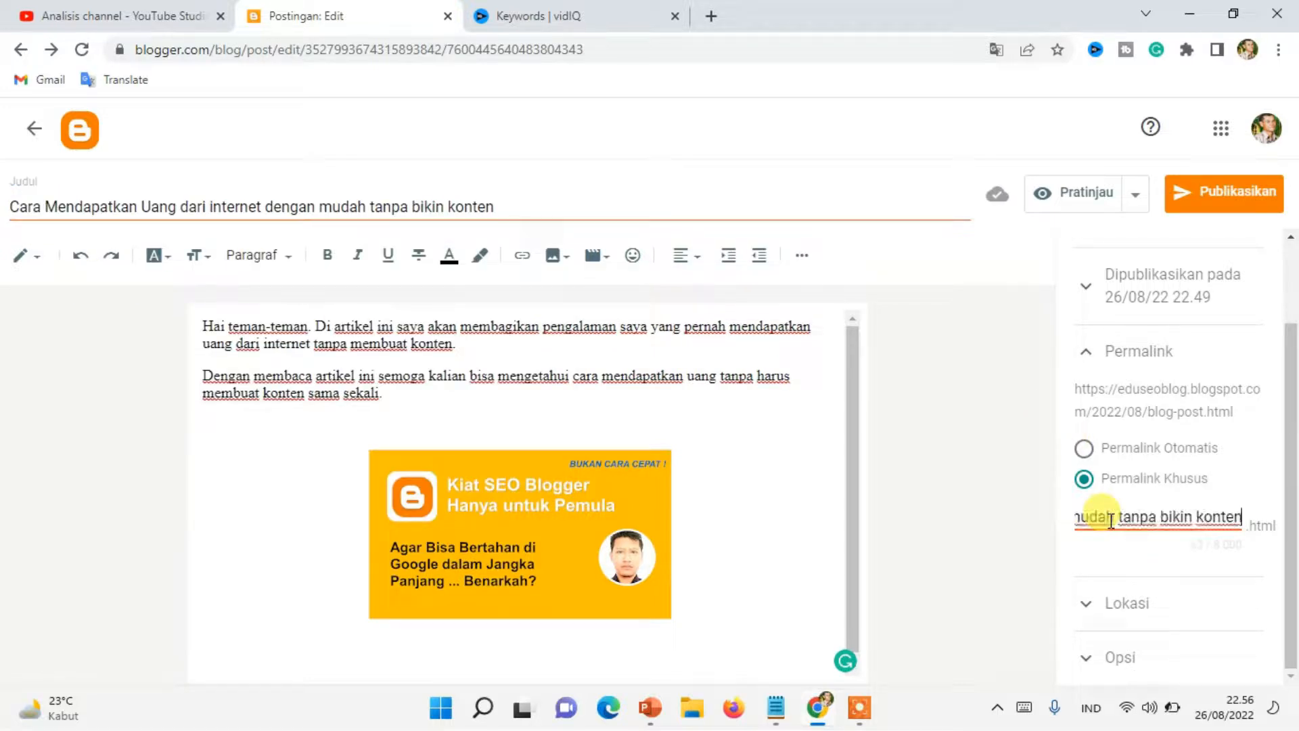
Lowercase the first three words of the custom permalink and join them with hyphens as "cara-mendapatkan-uang".
{"action": "left_click_drag", "start_coordinate": [1116, 518], "coordinate": [1089, 512]}
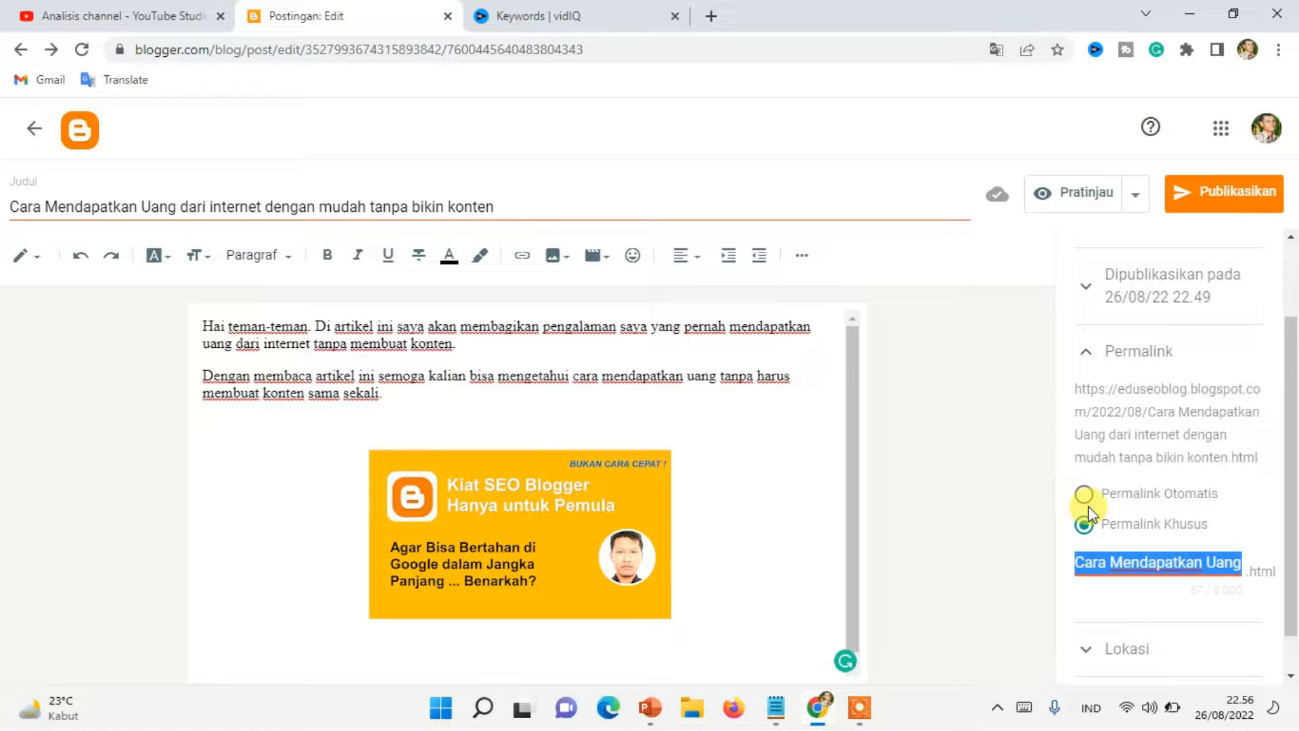
{"action": "left_click", "coordinate": [1084, 561]}
{"action": "left_click_drag", "start_coordinate": [1084, 562], "coordinate": [1073, 564]}
{"action": "type", "text": "c"}
{"action": "left_click", "coordinate": [1108, 560]}
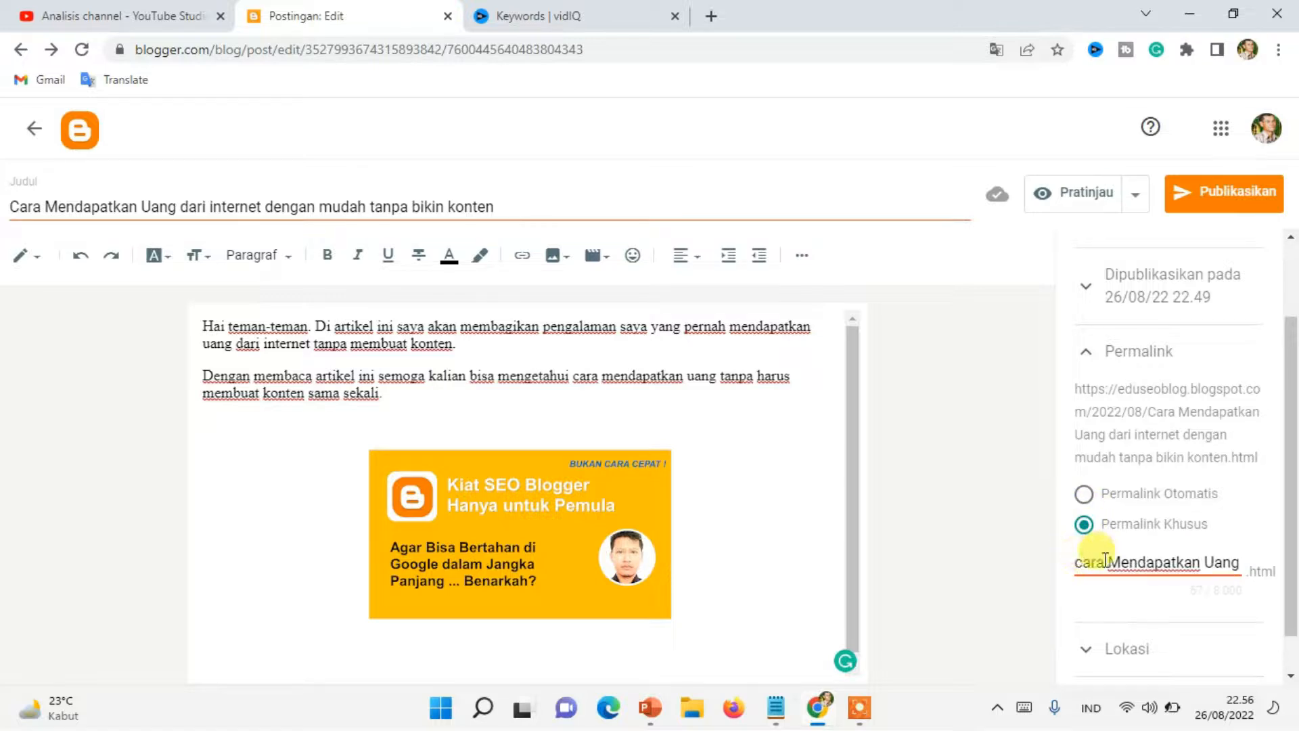
{"action": "key", "text": "BackSpace"}
{"action": "type", "text": "-"}
{"action": "left_click_drag", "start_coordinate": [1217, 562], "coordinate": [1203, 562]}
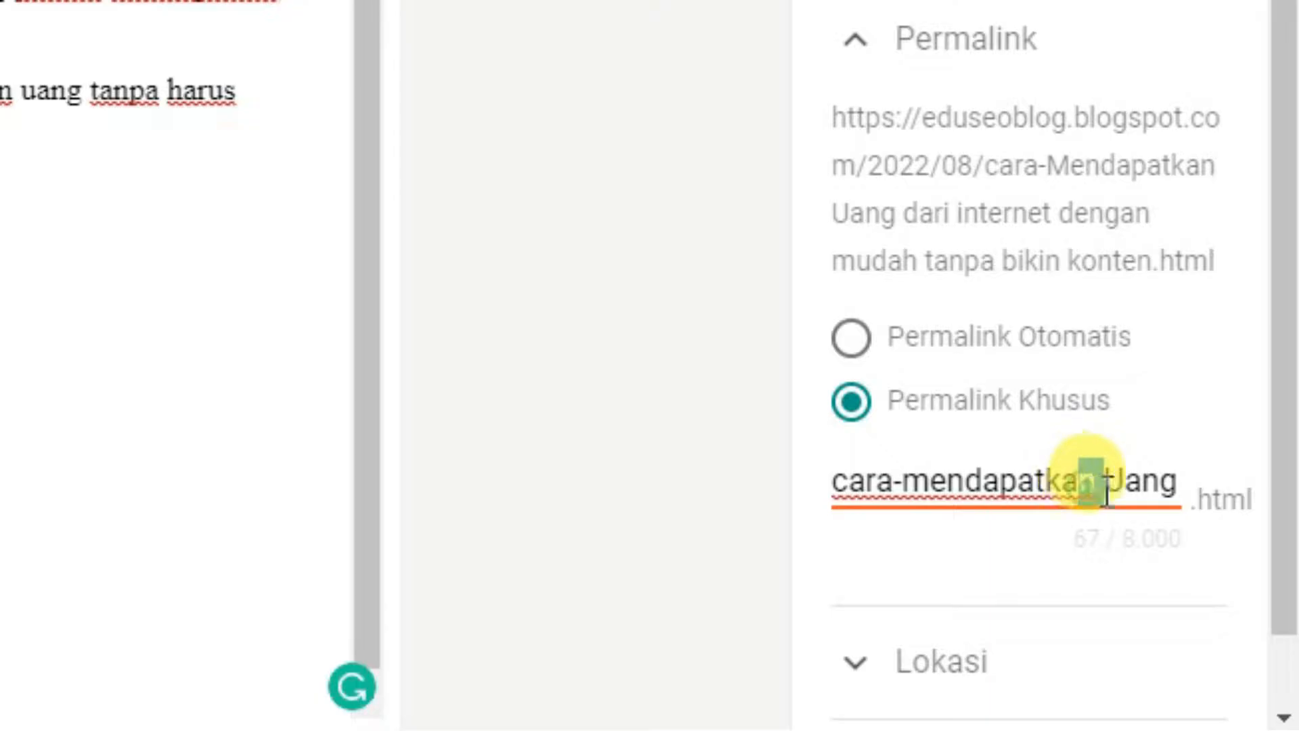
{"action": "key", "text": "BackSpace"}
{"action": "type", "text": "-u"}
Replace the custom permalink's remaining spaces with hyphens to form "cara-mendapatkan-uang-dari-internet-dengan-mudah-tanpa-bikin-konten", and collapse the permalink settings.
{"action": "left_click_drag", "start_coordinate": [1097, 483], "coordinate": [1211, 486]}
{"action": "left_click", "coordinate": [1100, 485]}
{"action": "key", "text": "BackSpace"}
{"action": "type", "text": "-"}
{"action": "left_click", "coordinate": [1016, 483]}
{"action": "key", "text": "BackSpace"}
{"action": "type", "text": "-"}
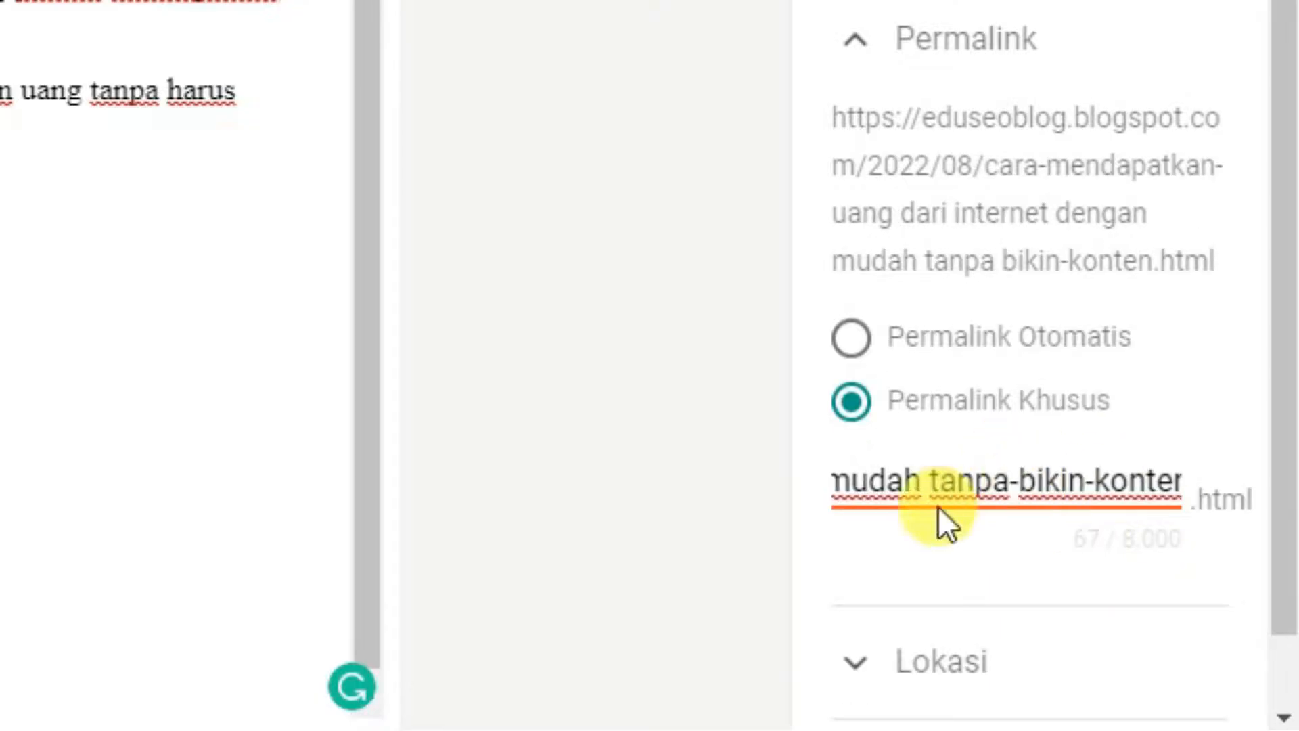
{"action": "key", "text": "Delete"}
{"action": "type", "text": "-uang-dari-internet-denga"}
{"action": "left_click", "coordinate": [1141, 482]}
{"action": "key", "text": "Delete"}
{"action": "type", "text": "-dari-internet-denga"}
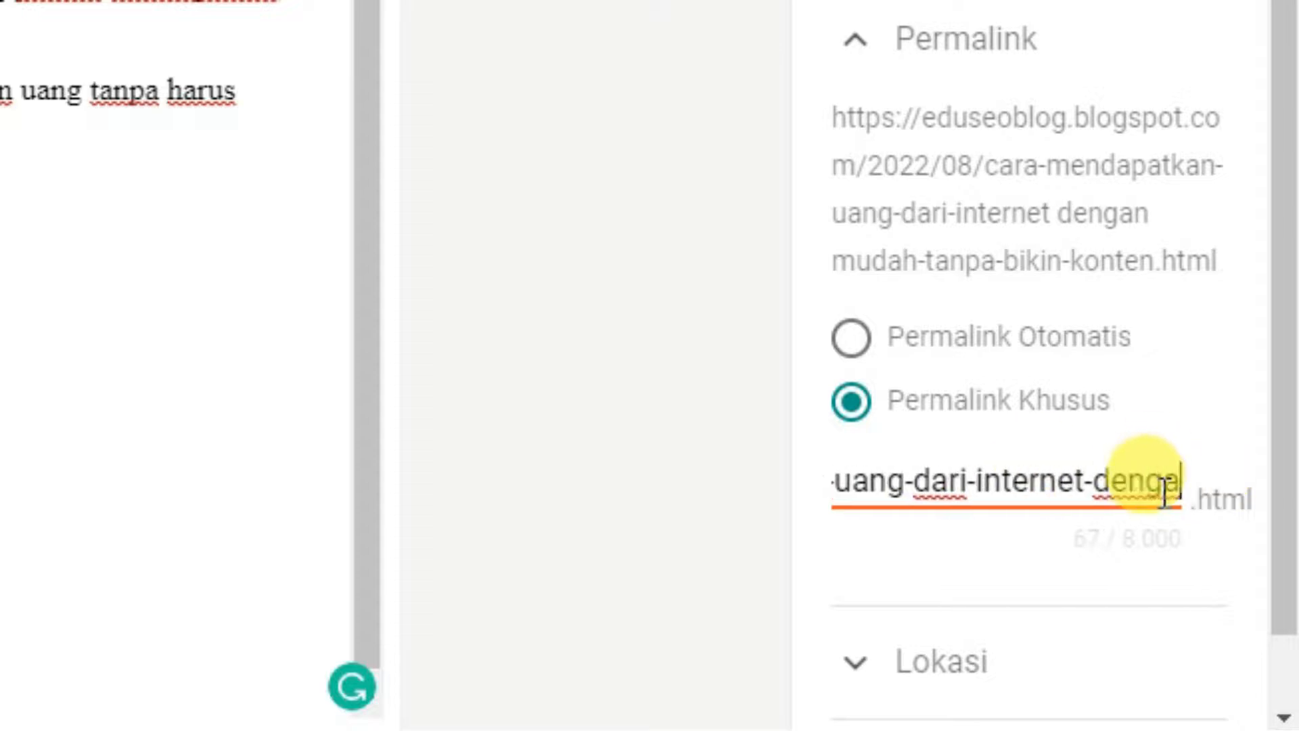
{"action": "left_click", "coordinate": [1174, 482]}
{"action": "key", "text": "Delete"}
{"action": "type", "text": "-mendapatkan-uang-"}
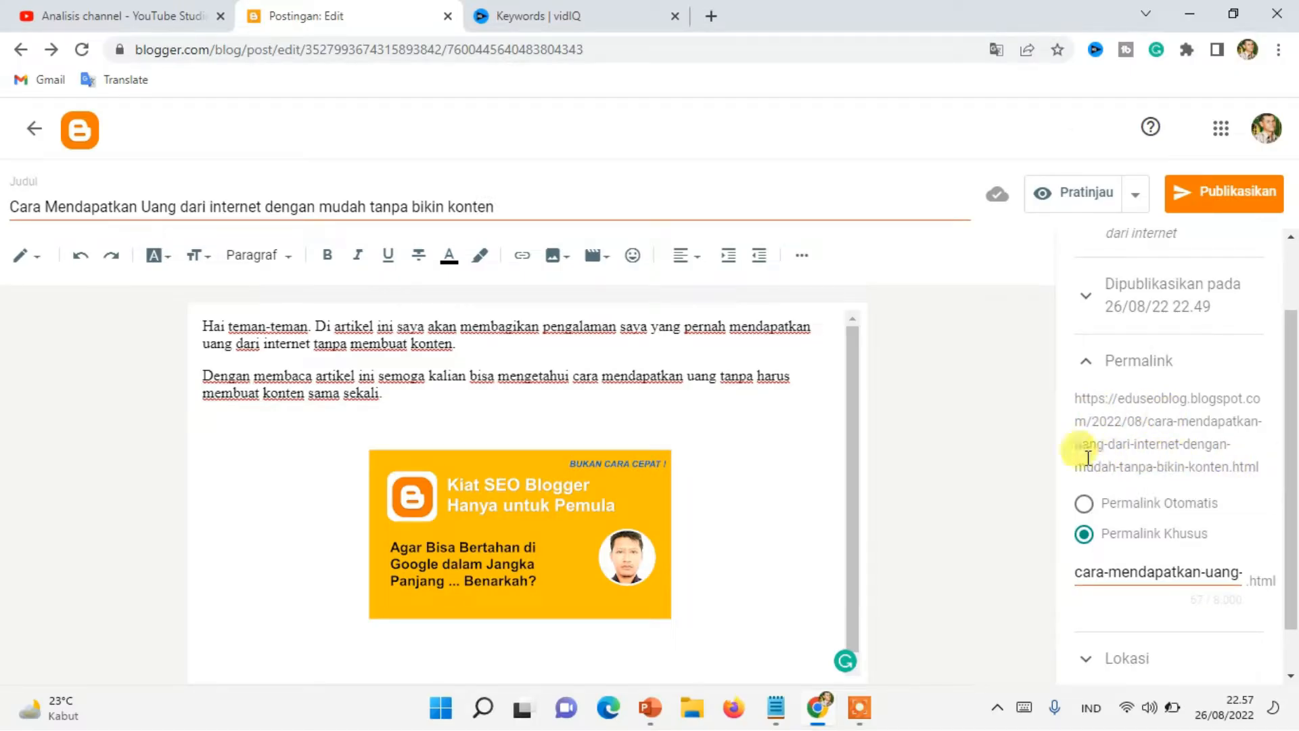
{"action": "scroll", "coordinate": [1078, 440], "scroll_direction": "down", "scroll_amount": 1}
{"action": "left_click", "coordinate": [1086, 309]}
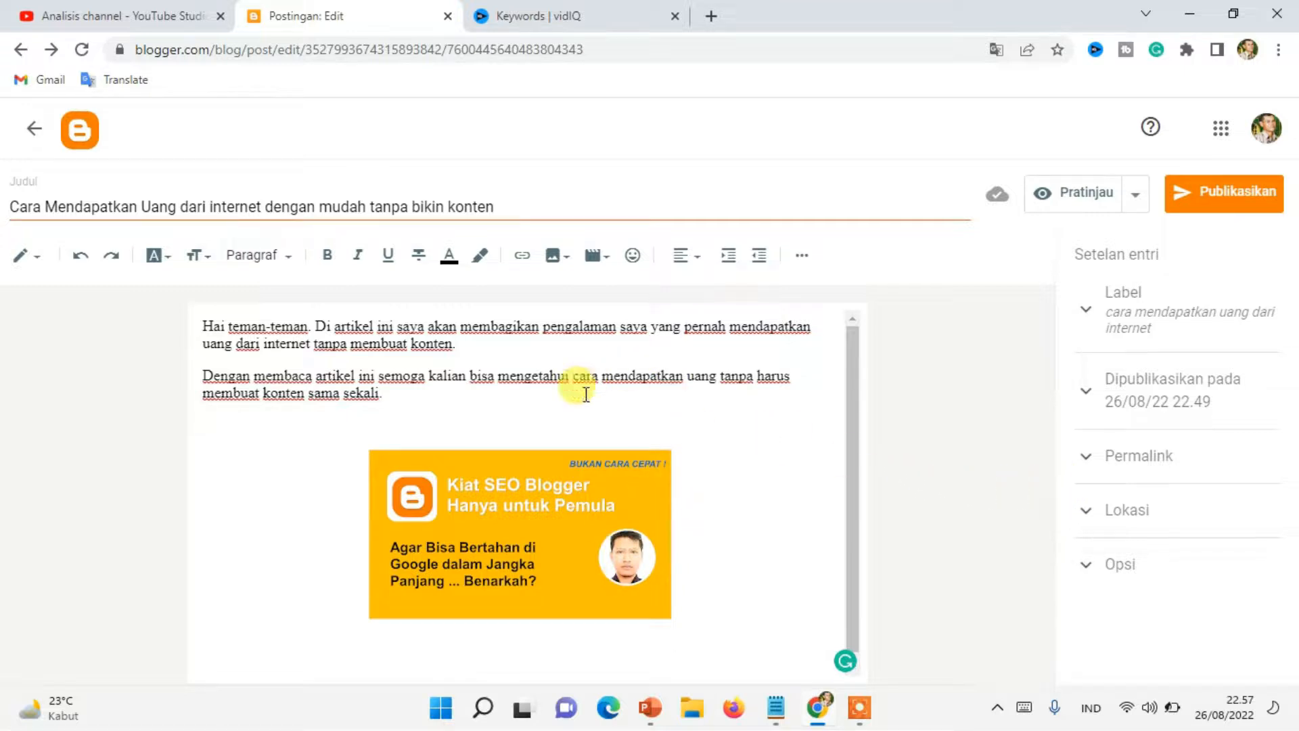
Examine the capitalization, full stops and spacing in the two paragraphs above the image.
{"action": "scroll", "coordinate": [406, 447], "scroll_direction": "down", "scroll_amount": 1}
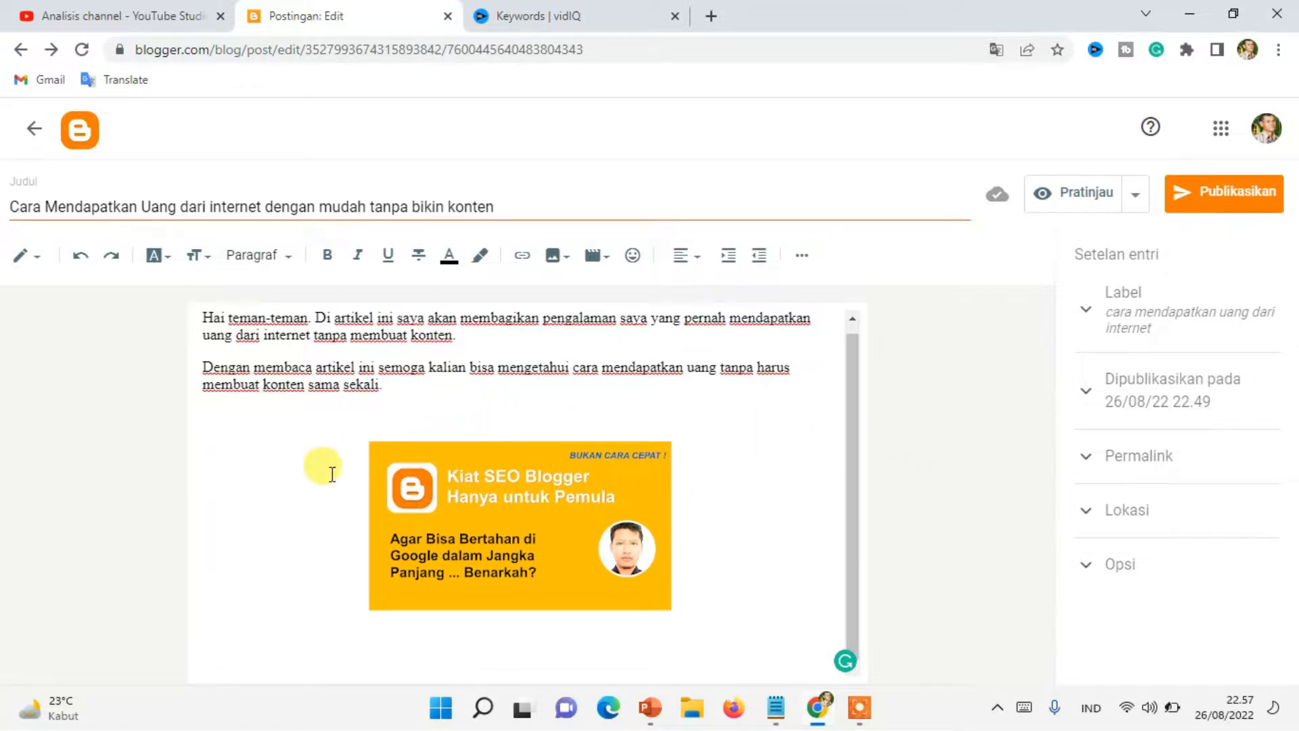
{"action": "left_click", "coordinate": [399, 384]}
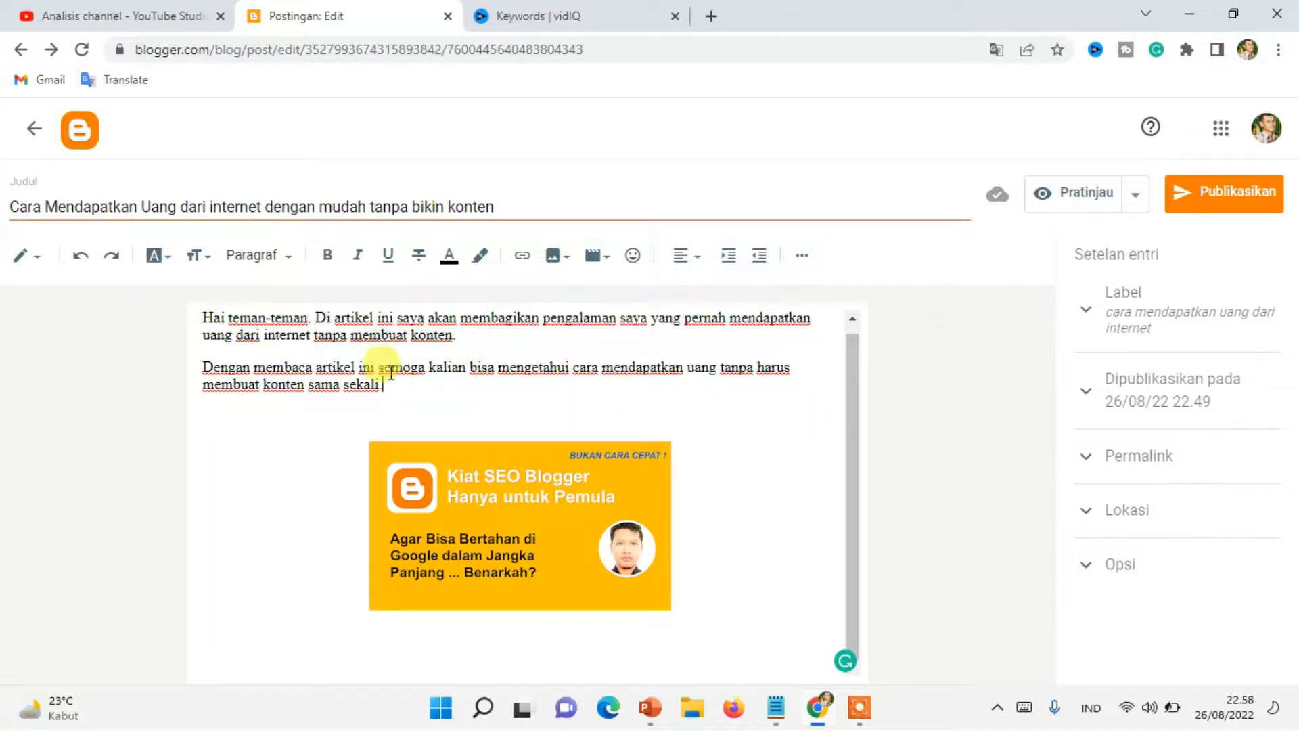
{"action": "scroll", "coordinate": [365, 372], "scroll_direction": "up", "scroll_amount": 1}
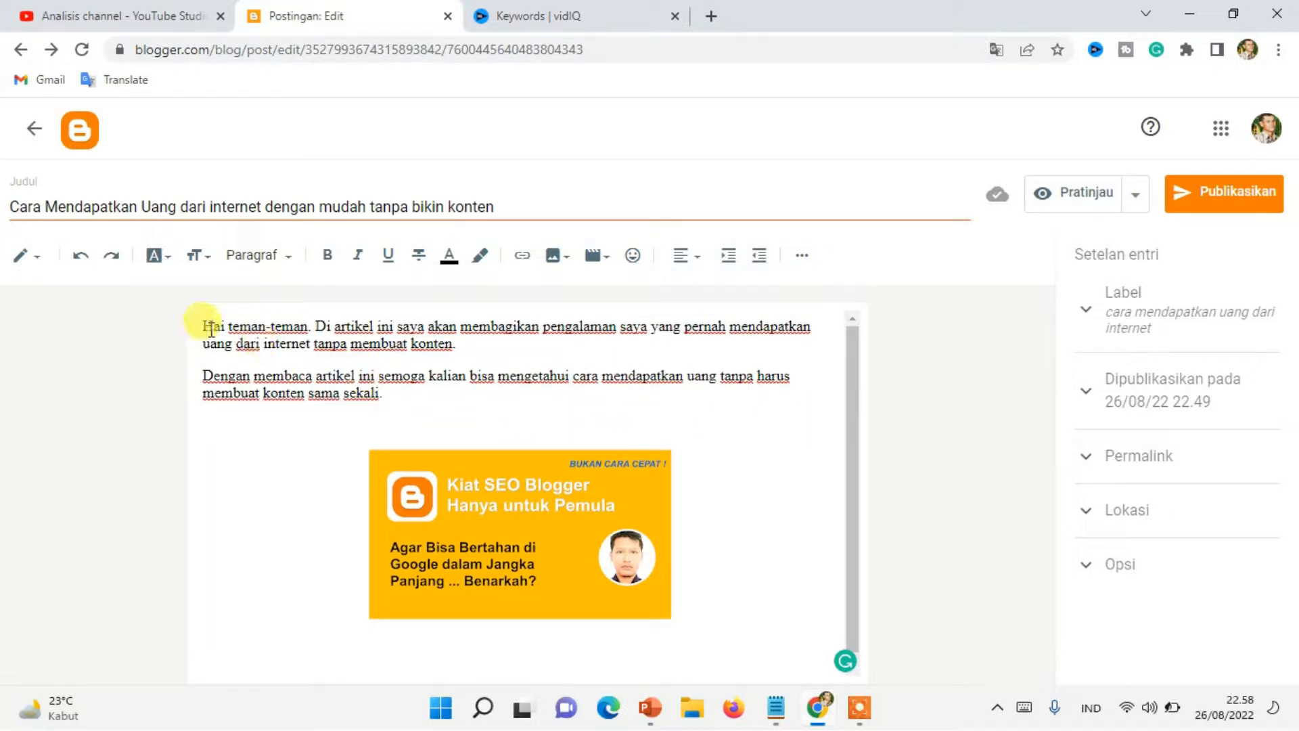
{"action": "left_click_drag", "start_coordinate": [204, 327], "coordinate": [308, 326]}
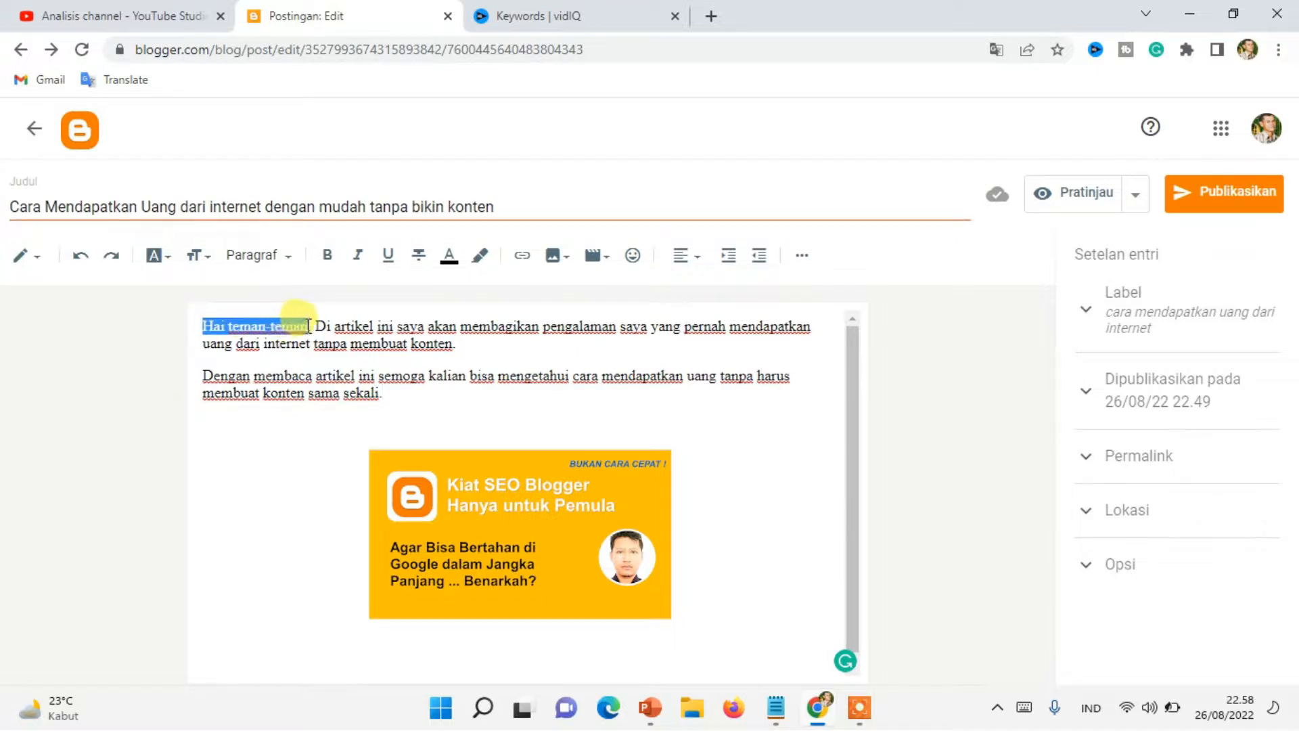
{"action": "left_click", "coordinate": [316, 328]}
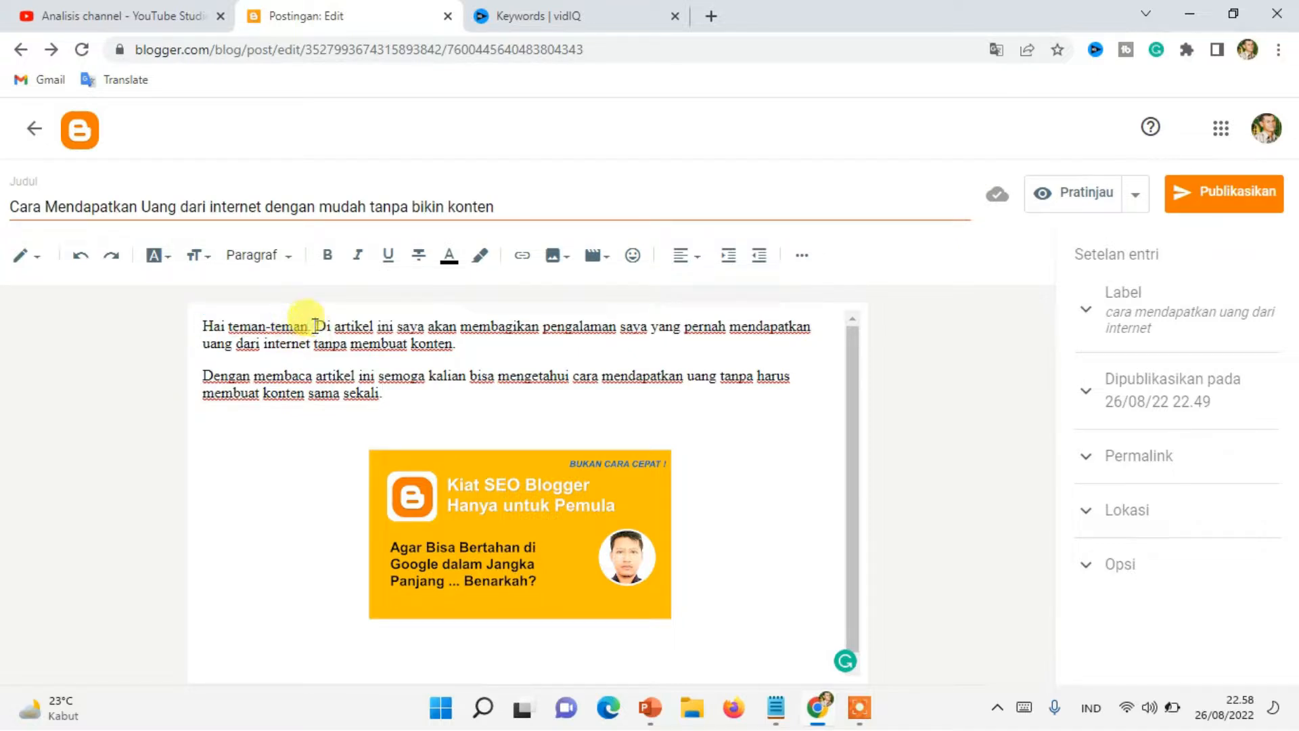
{"action": "left_click_drag", "start_coordinate": [314, 327], "coordinate": [321, 332]}
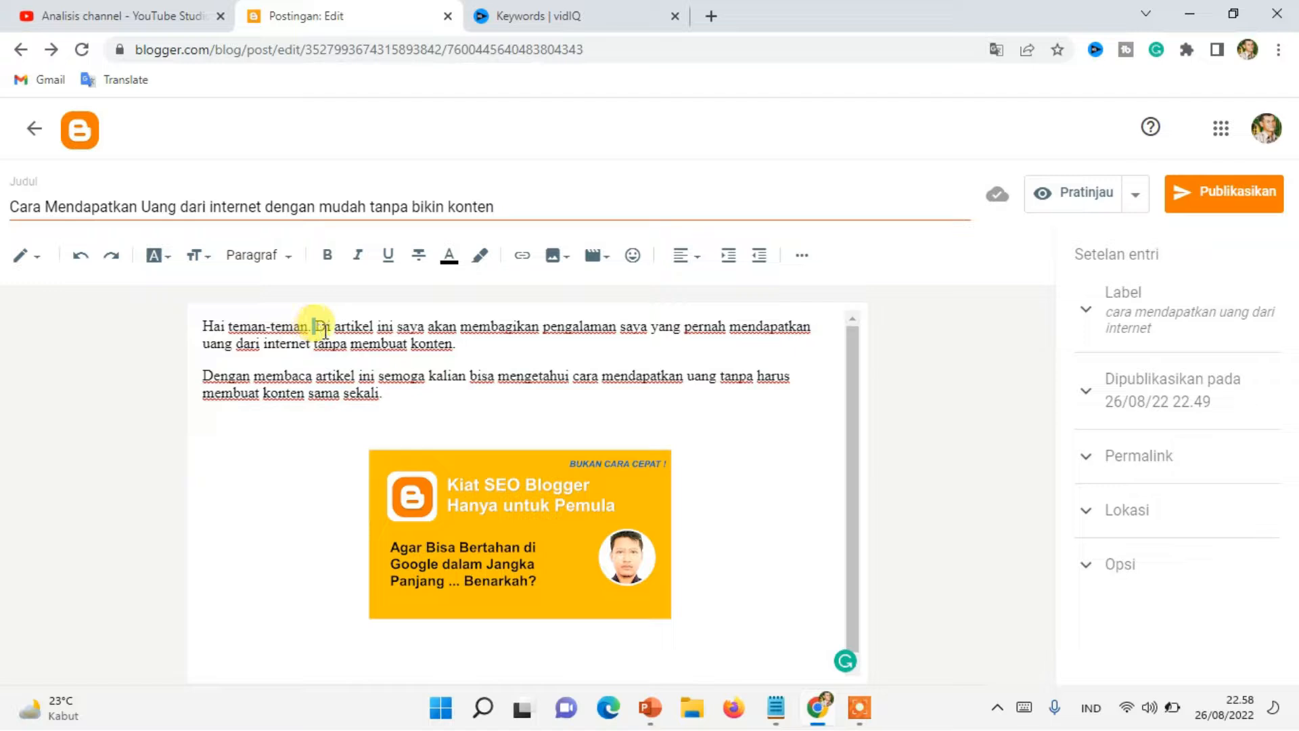
{"action": "left_click", "coordinate": [329, 328]}
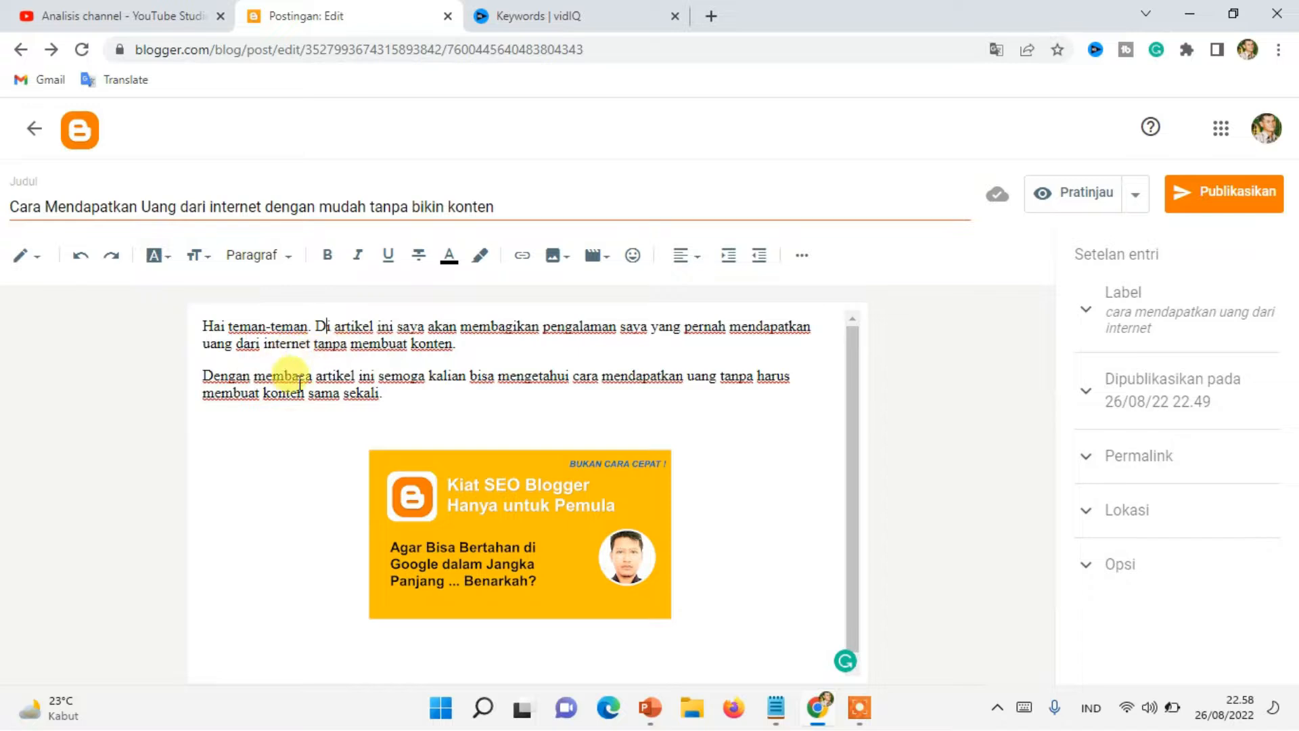
{"action": "scroll", "coordinate": [305, 368], "scroll_direction": "down", "scroll_amount": 1}
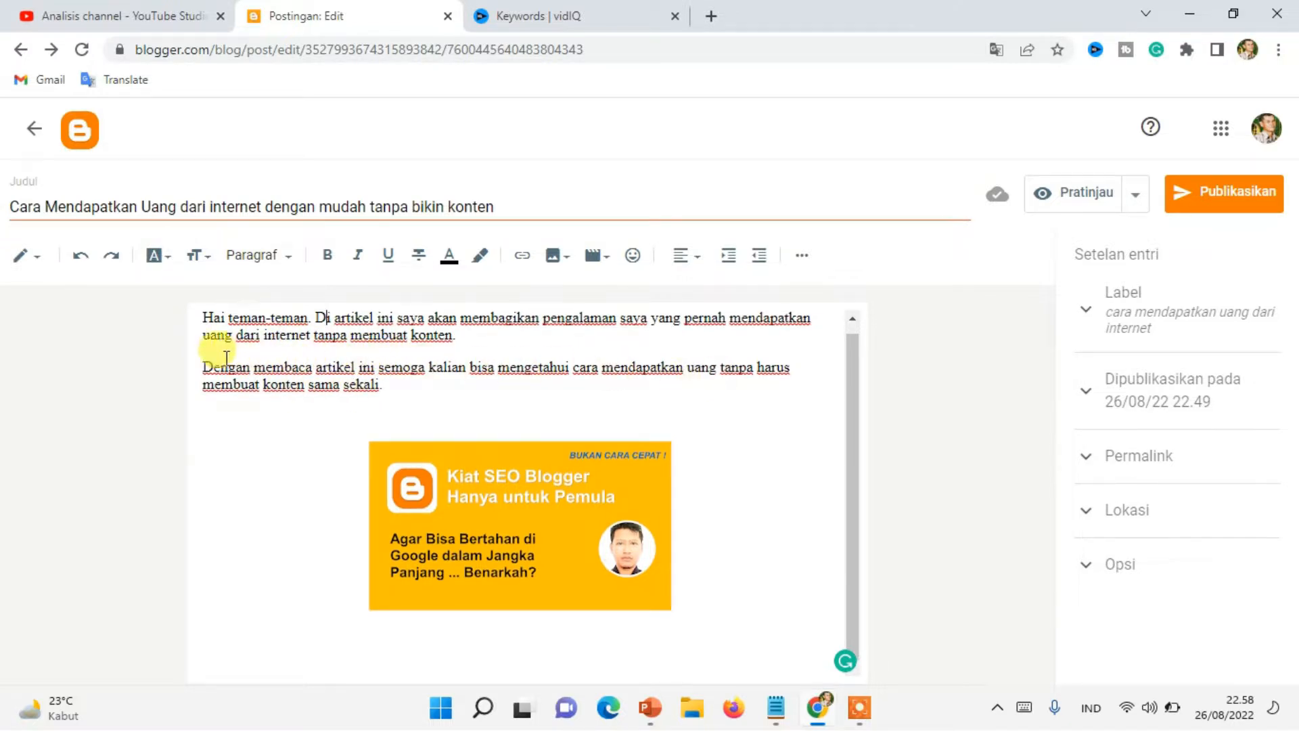
{"action": "left_click_drag", "start_coordinate": [205, 368], "coordinate": [479, 387]}
{"action": "left_click", "coordinate": [479, 387]}
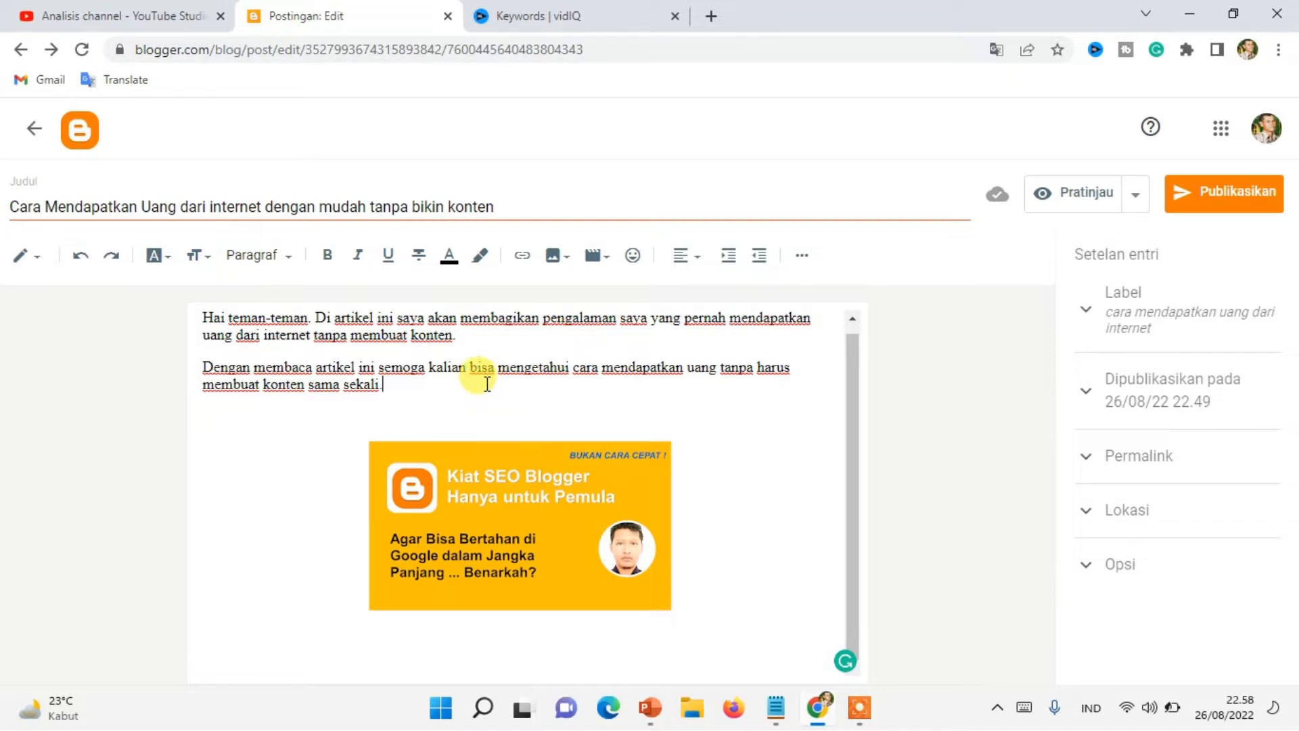
{"action": "scroll", "coordinate": [291, 342], "scroll_direction": "up", "scroll_amount": 1}
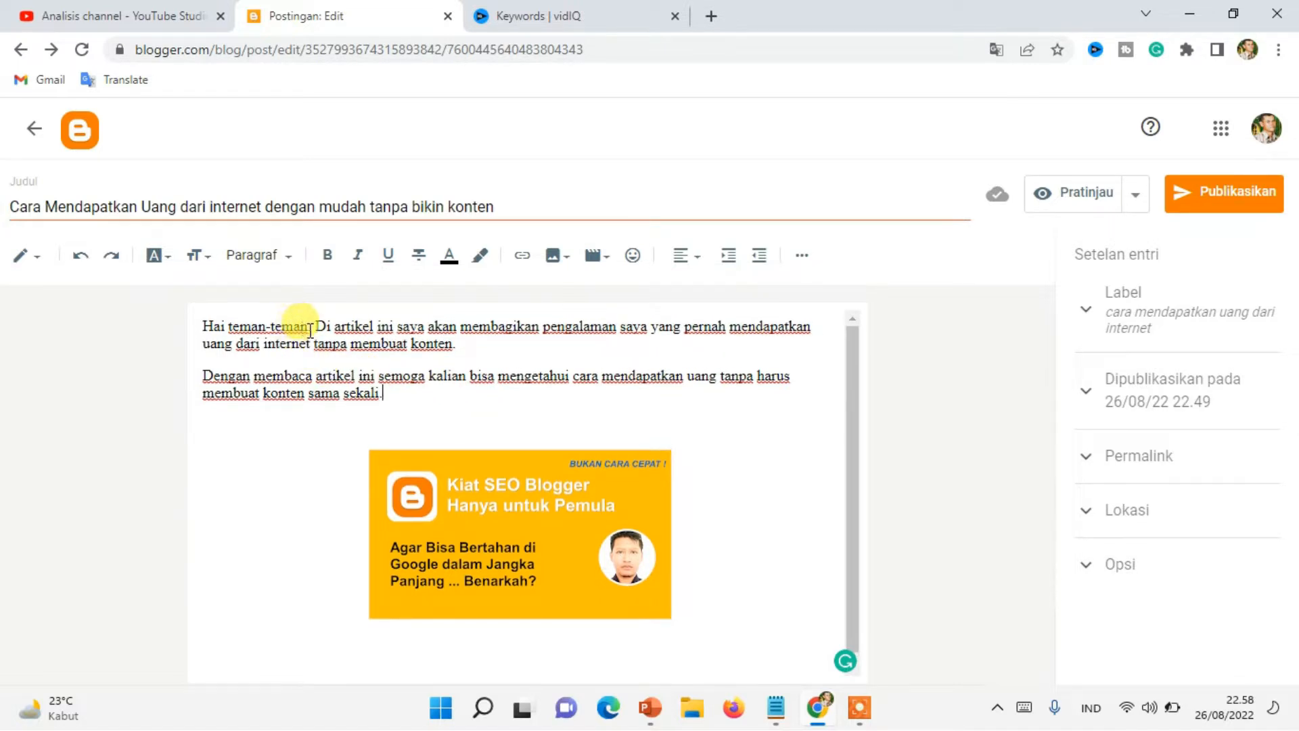
{"action": "left_click", "coordinate": [310, 329]}
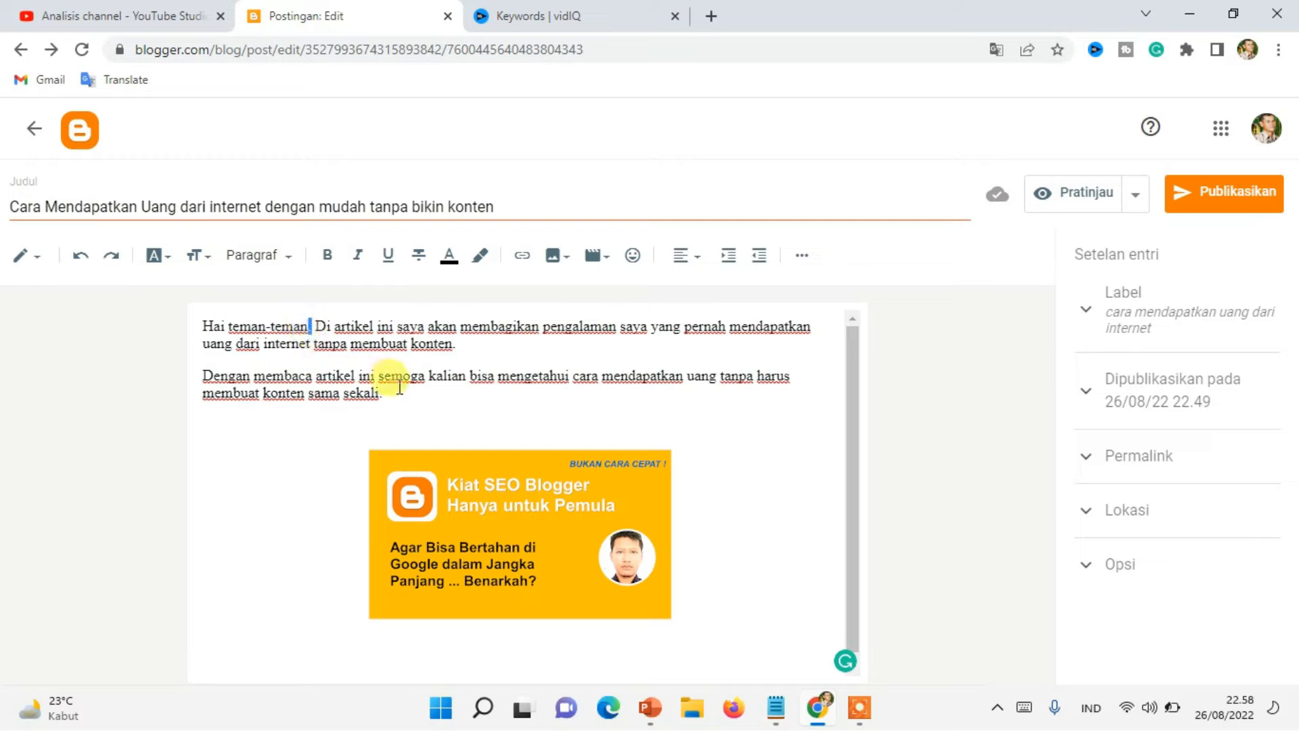